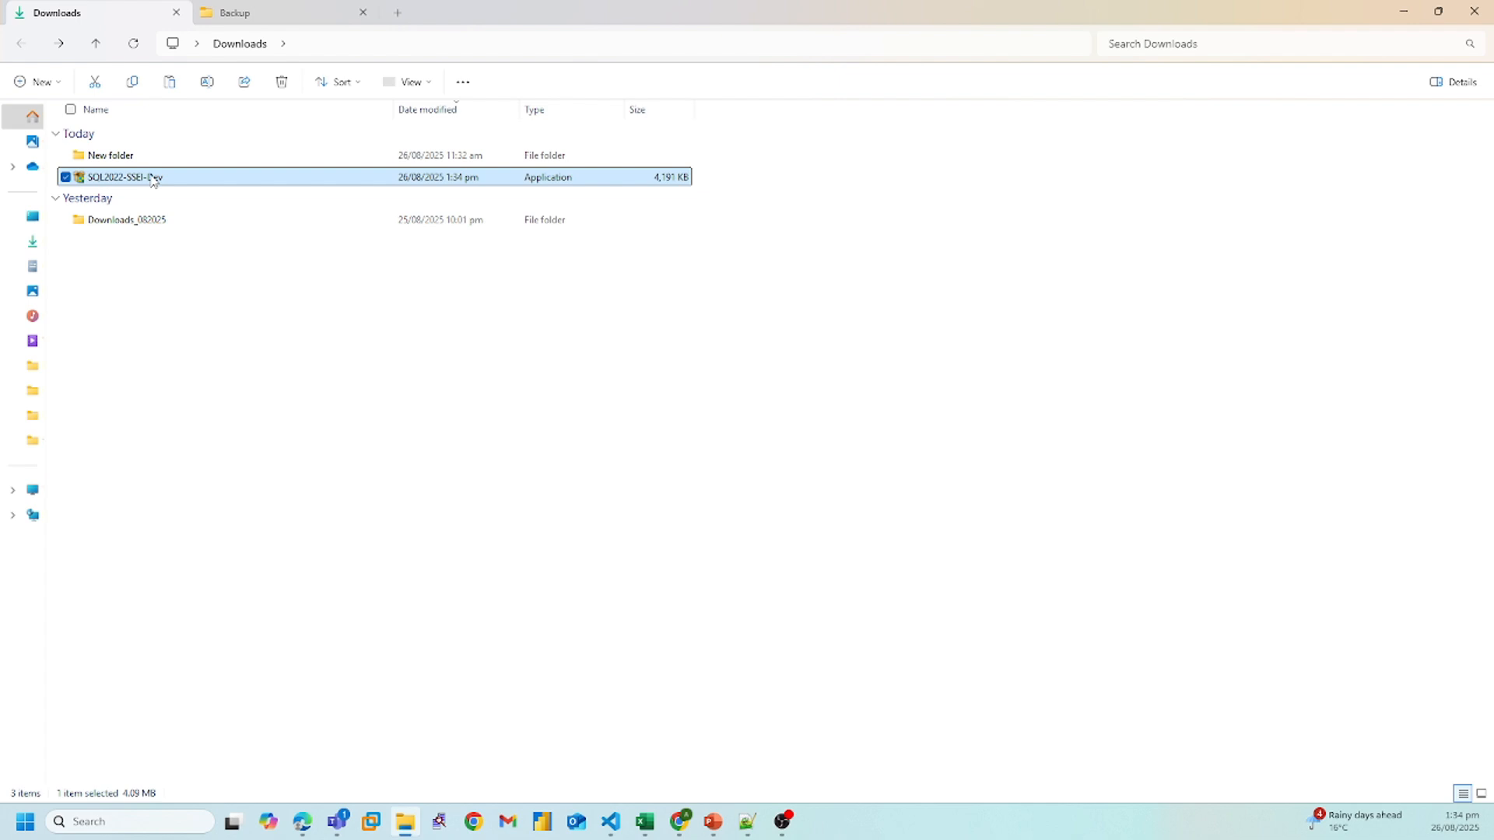
Run the SQL2022-SSEI-Dev installer with the Basic type, accept the license terms, and exit at the install location page.
double_click(153, 178)
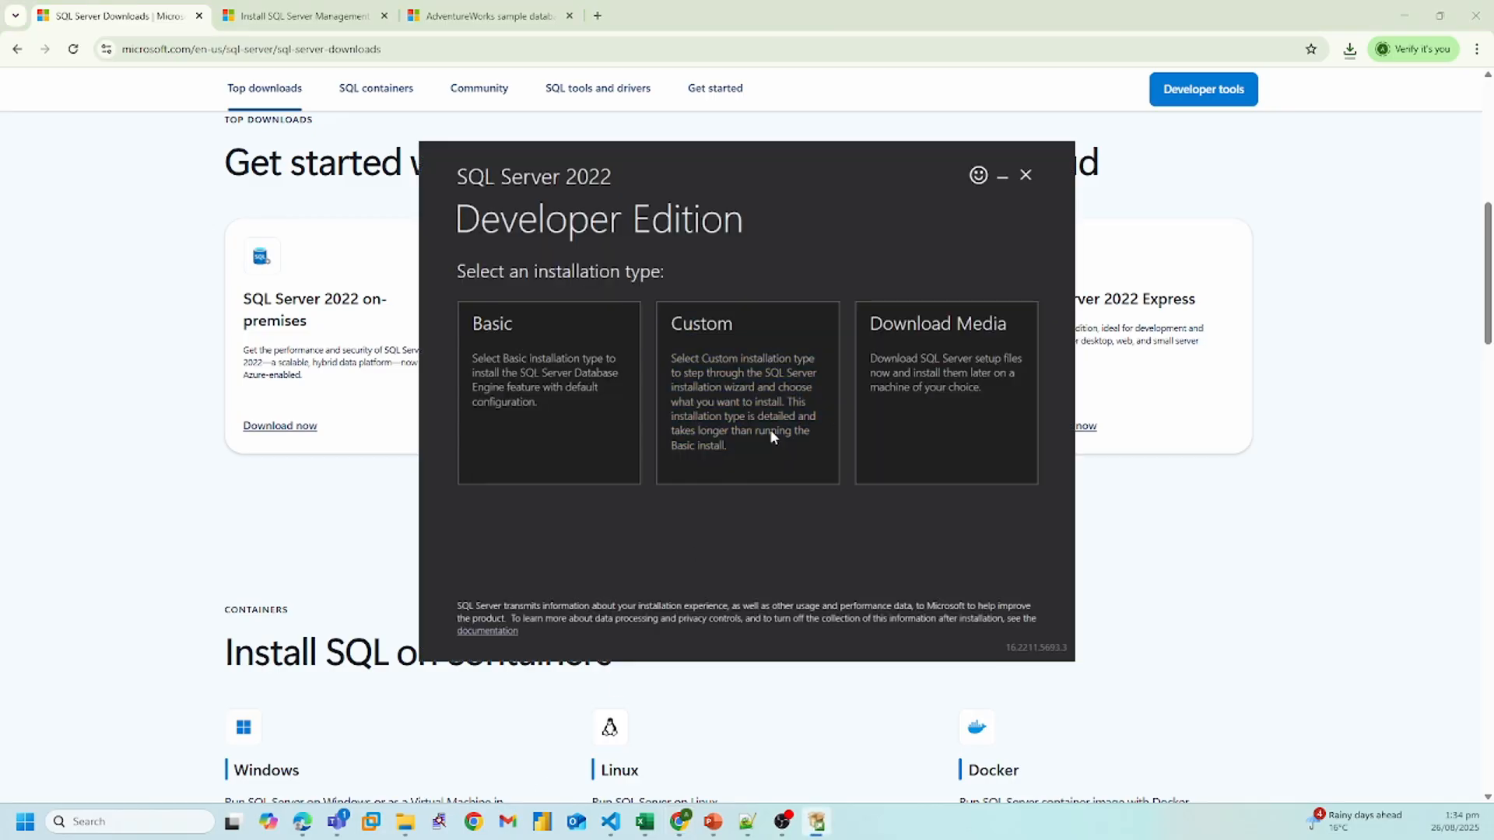
left_click(591, 463)
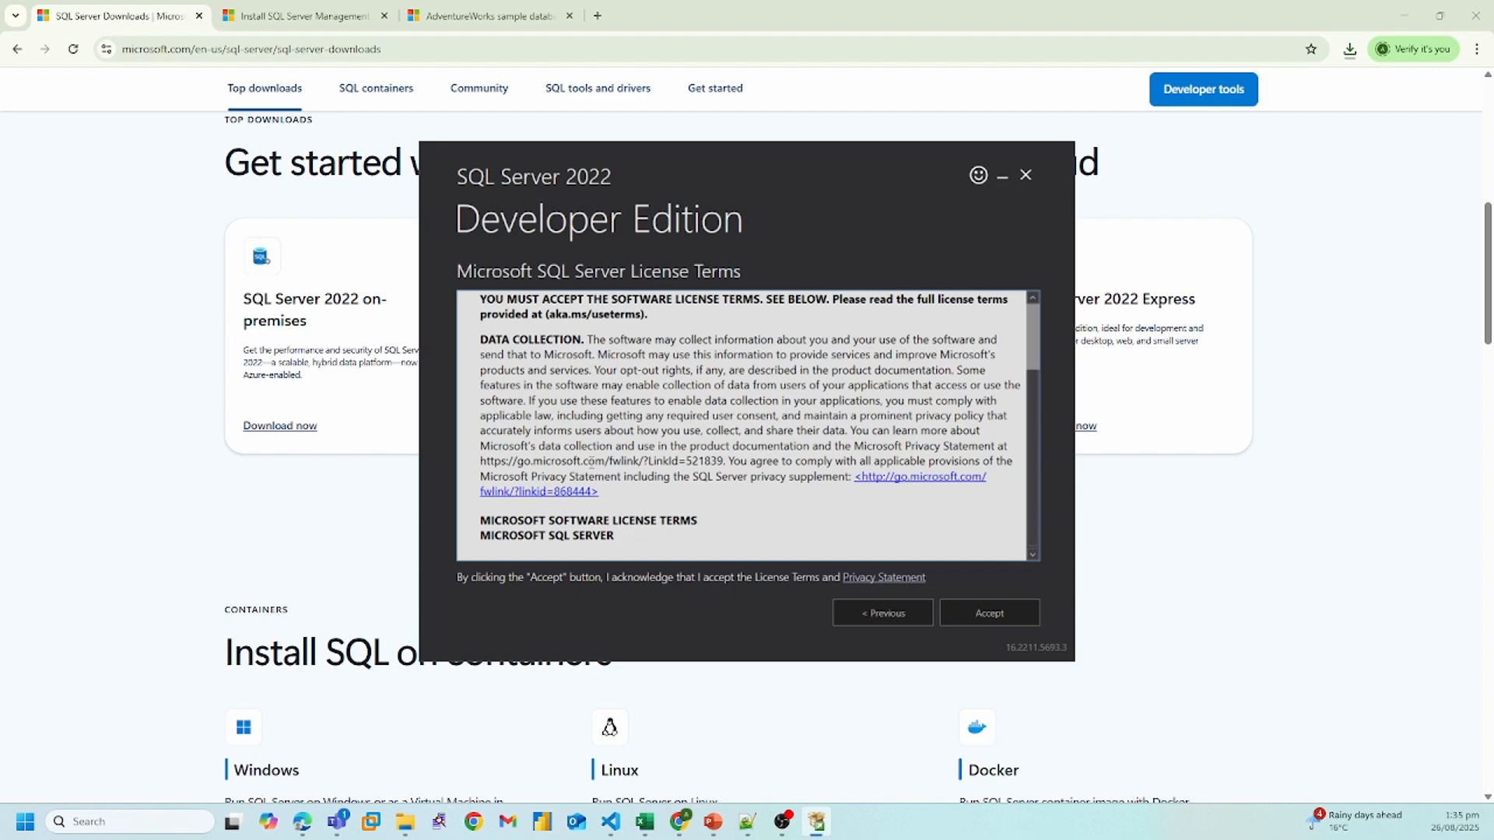
left_click(999, 615)
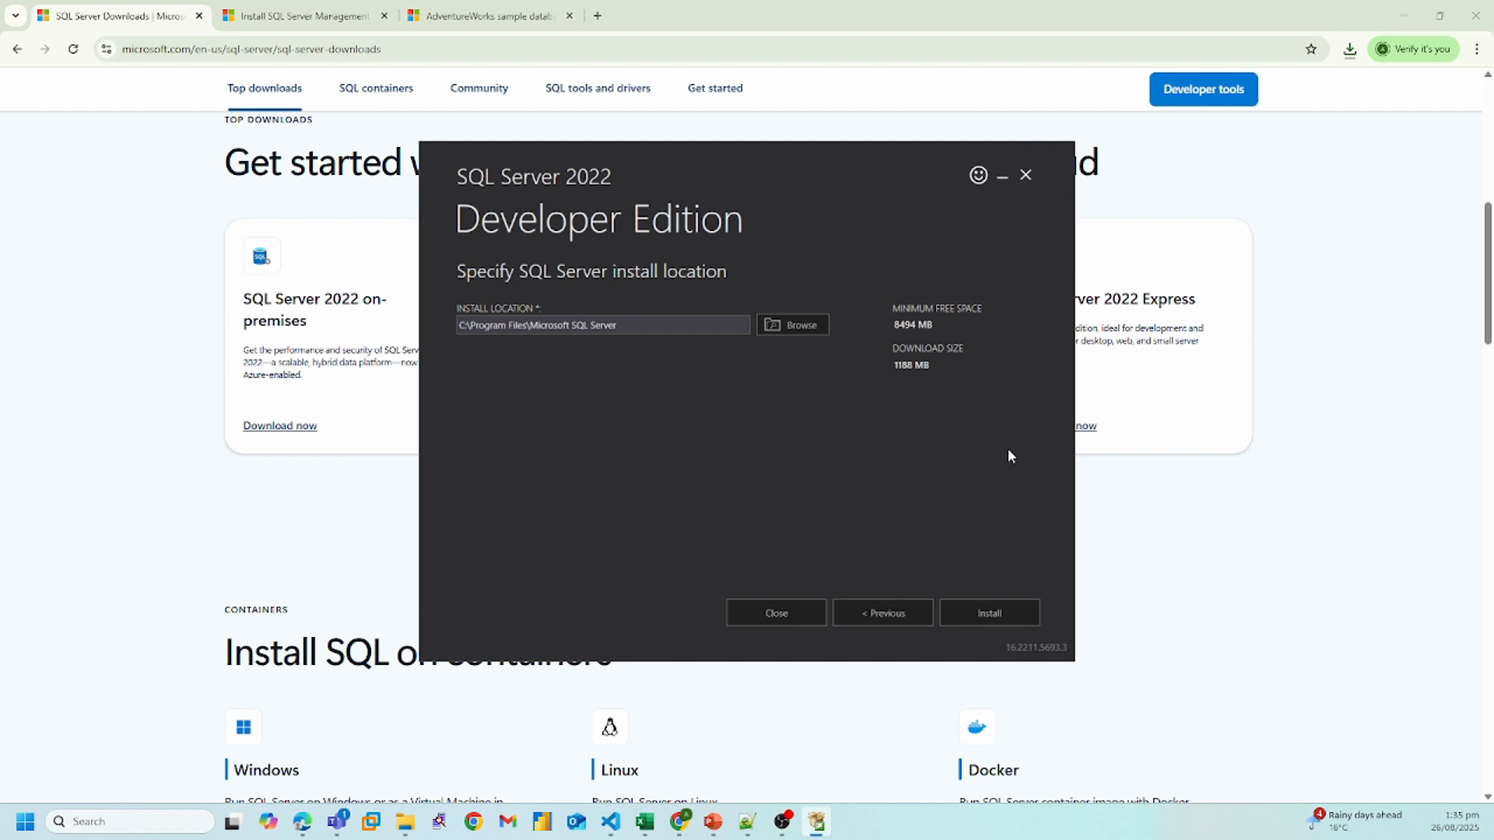
left_click(1025, 175)
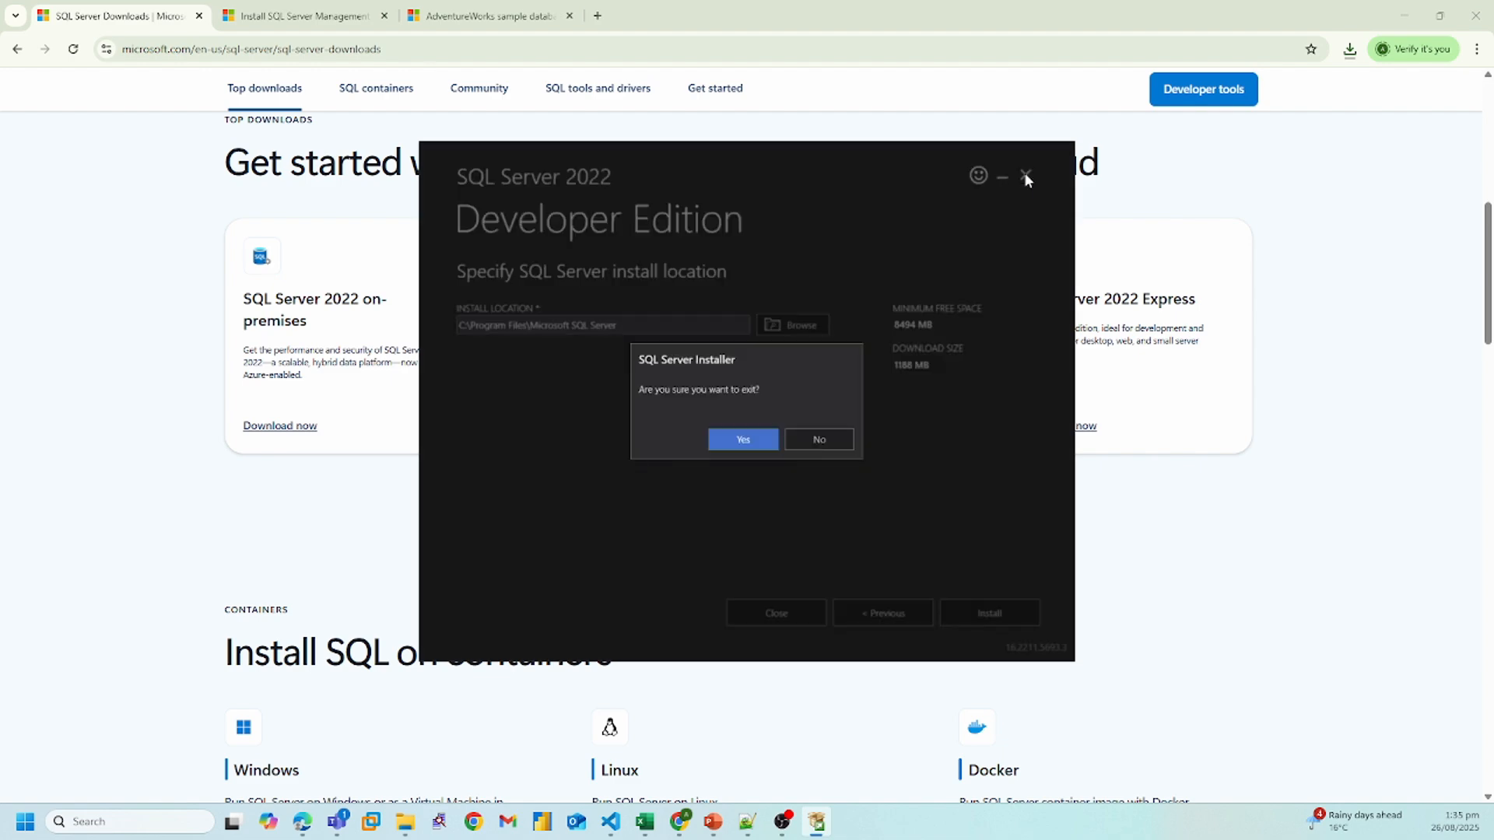
left_click(724, 441)
Download the SSMS 21 installer from the Microsoft Learn page, run vs_SSMS from Downloads and continue past the Visual Studio Installer setup notice.
left_click(299, 16)
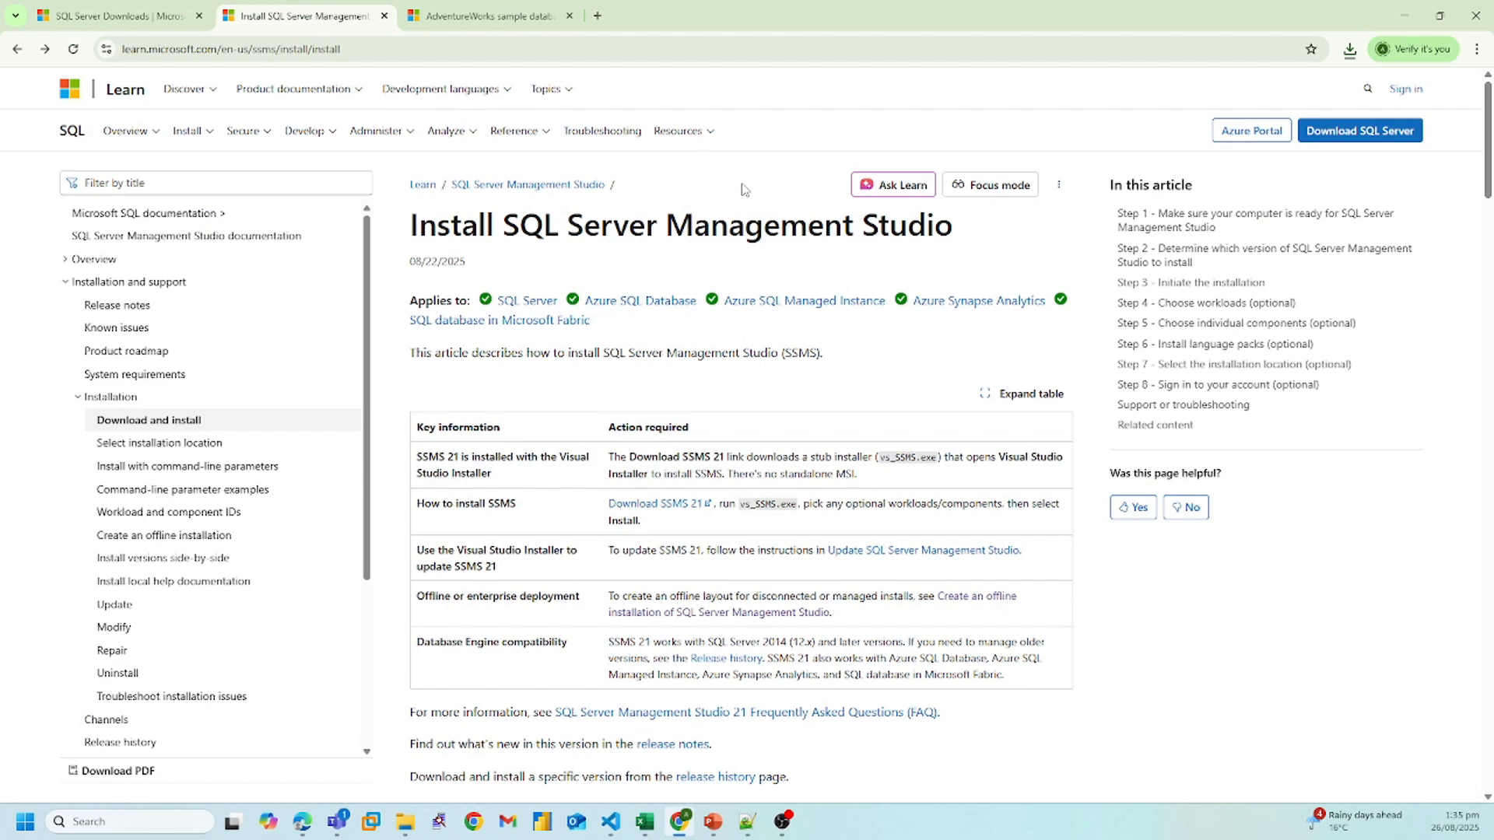
left_click(667, 506)
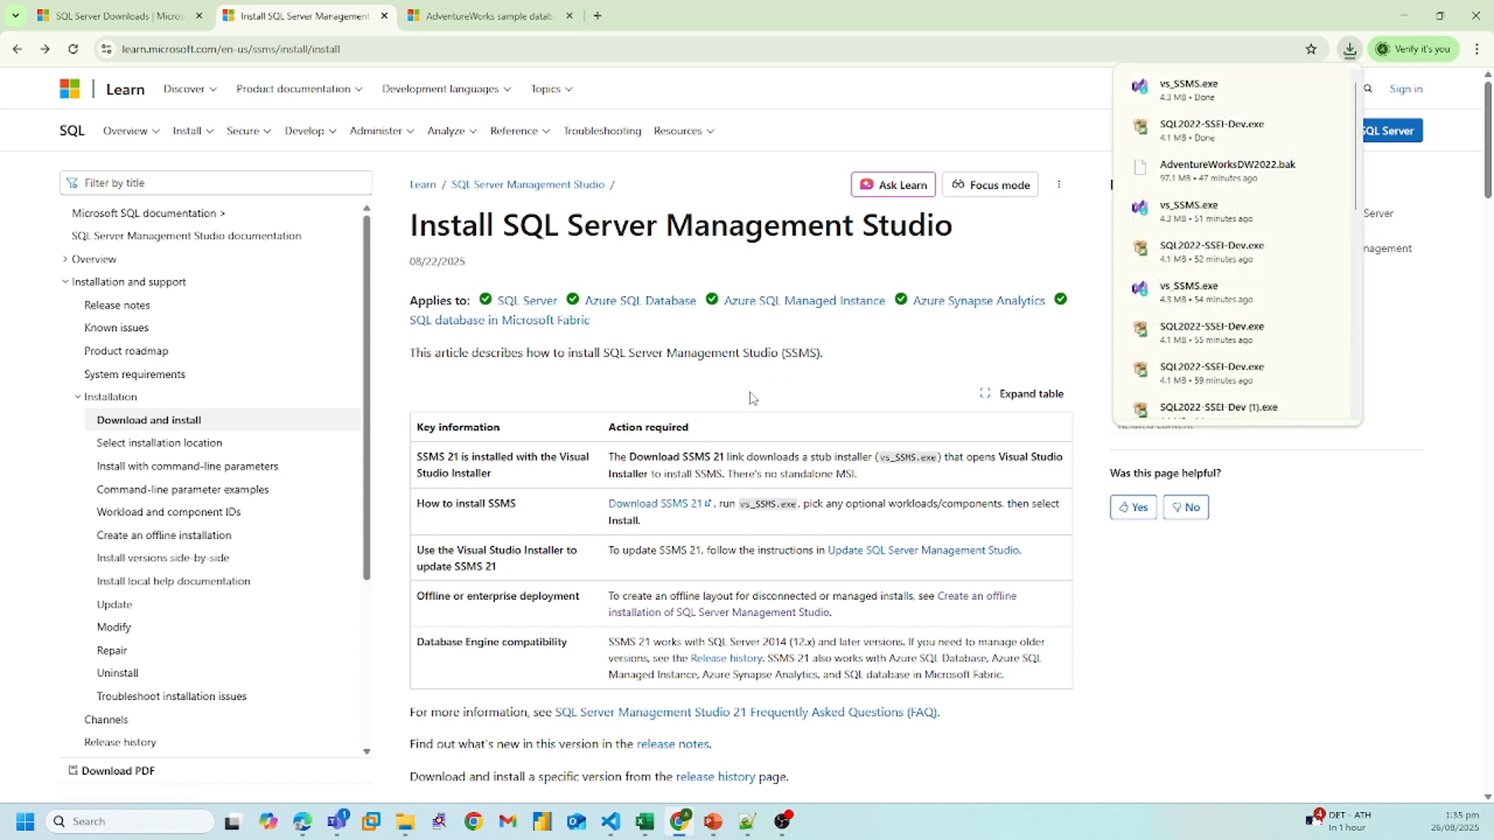
left_click(408, 822)
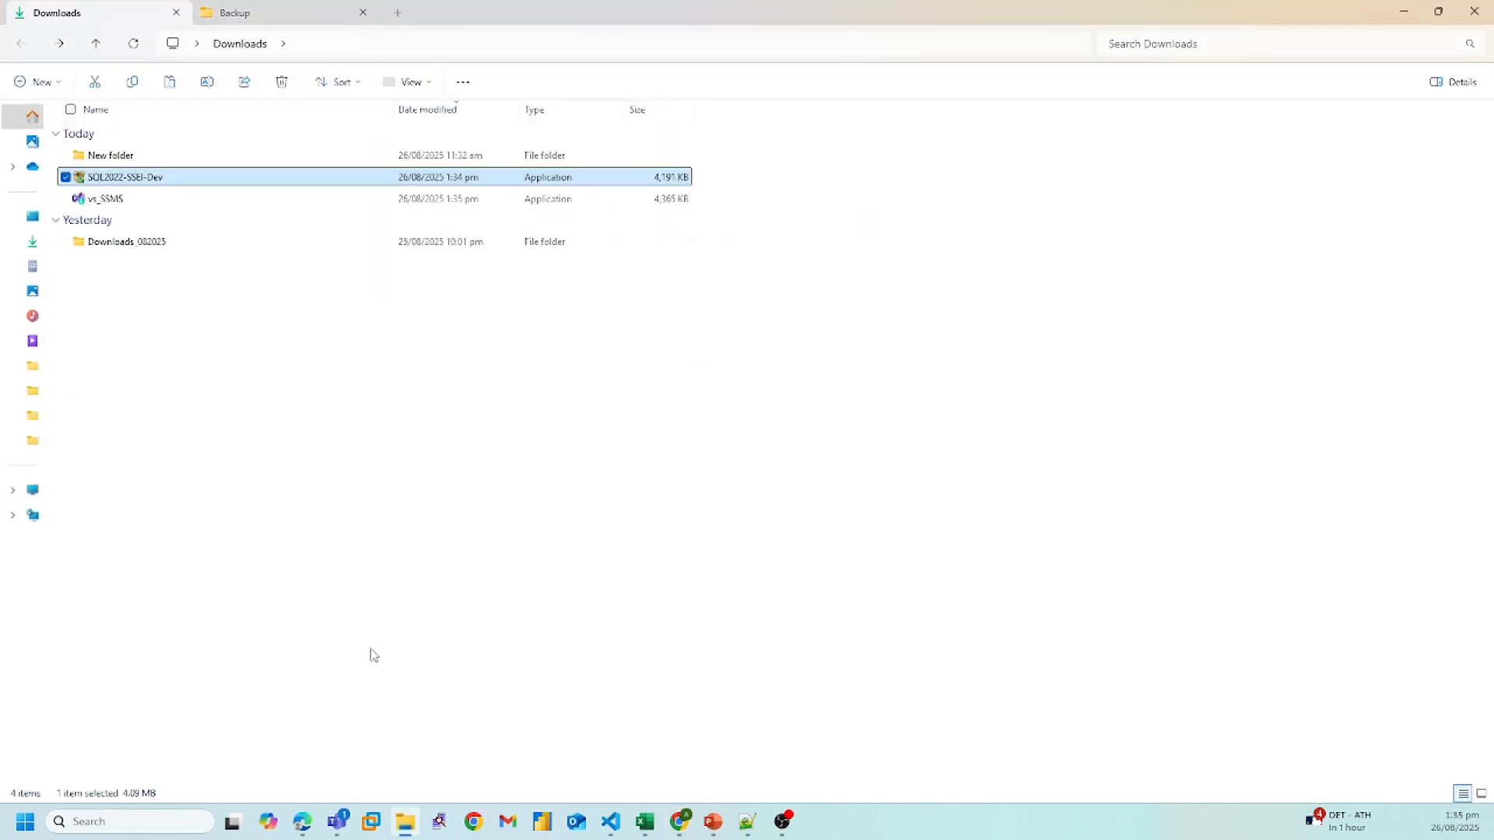
left_click(144, 204)
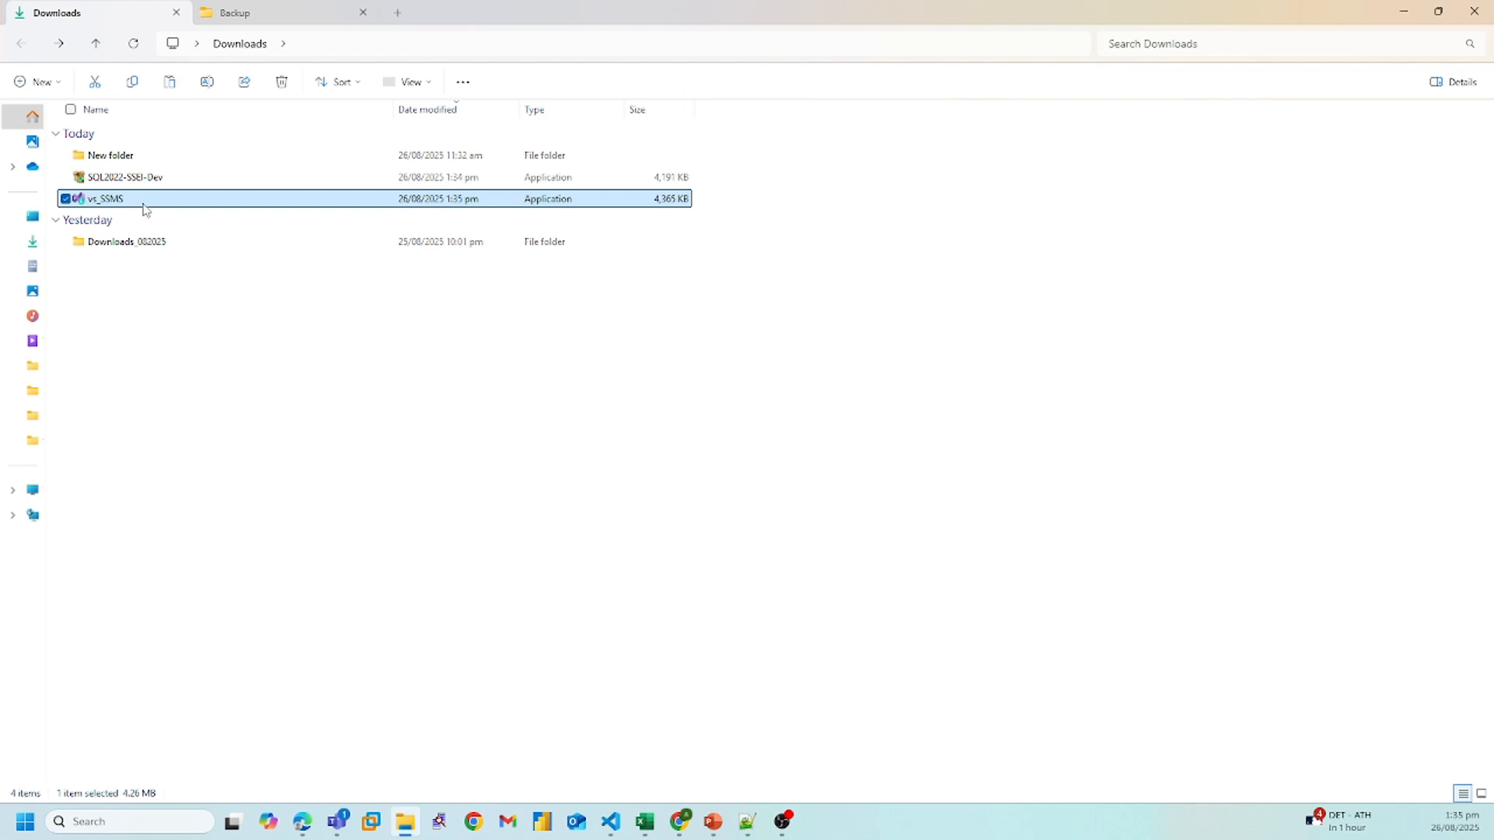
double_click(145, 204)
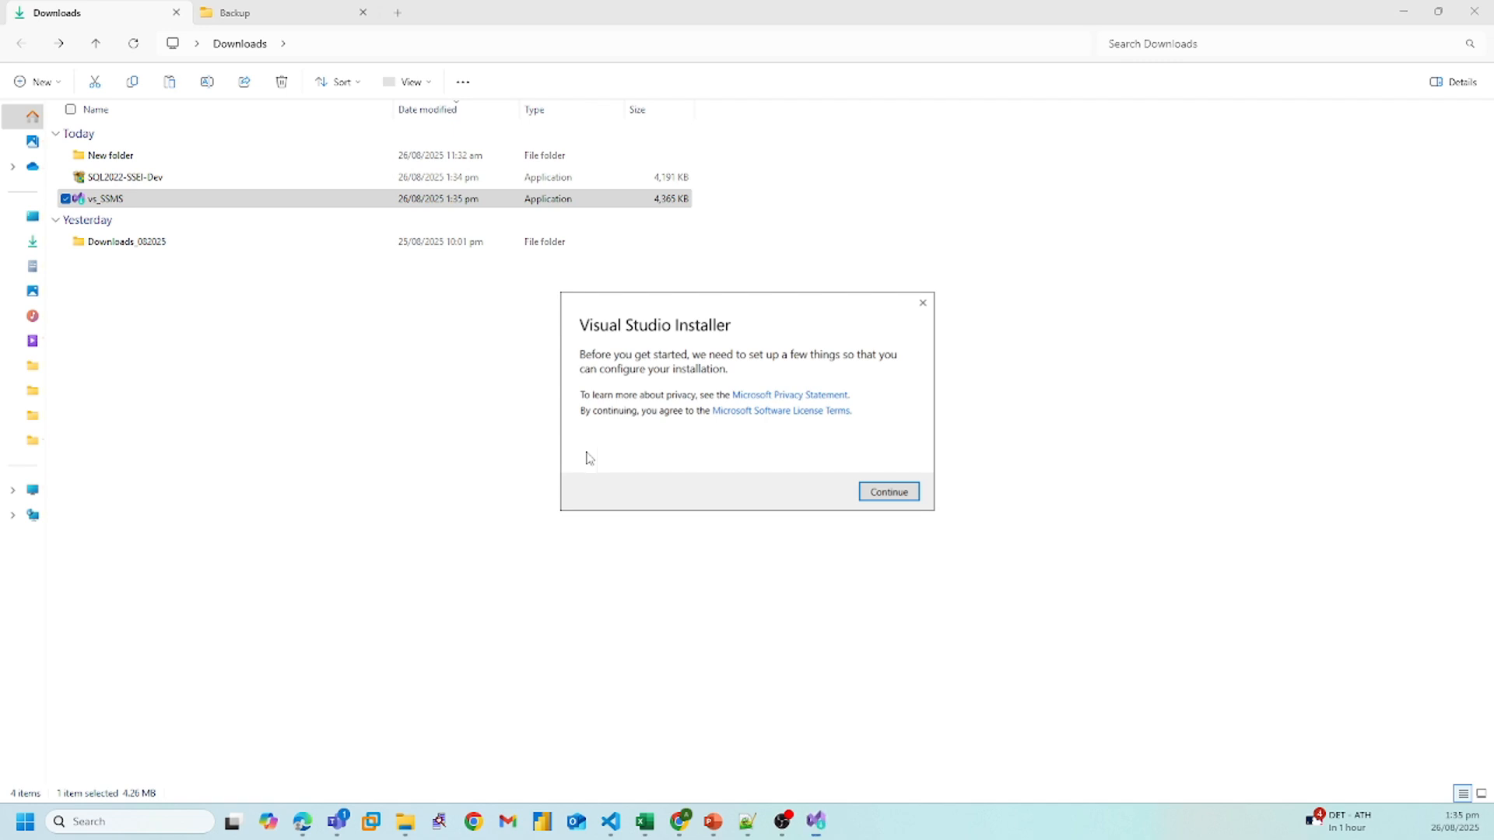
left_click(878, 490)
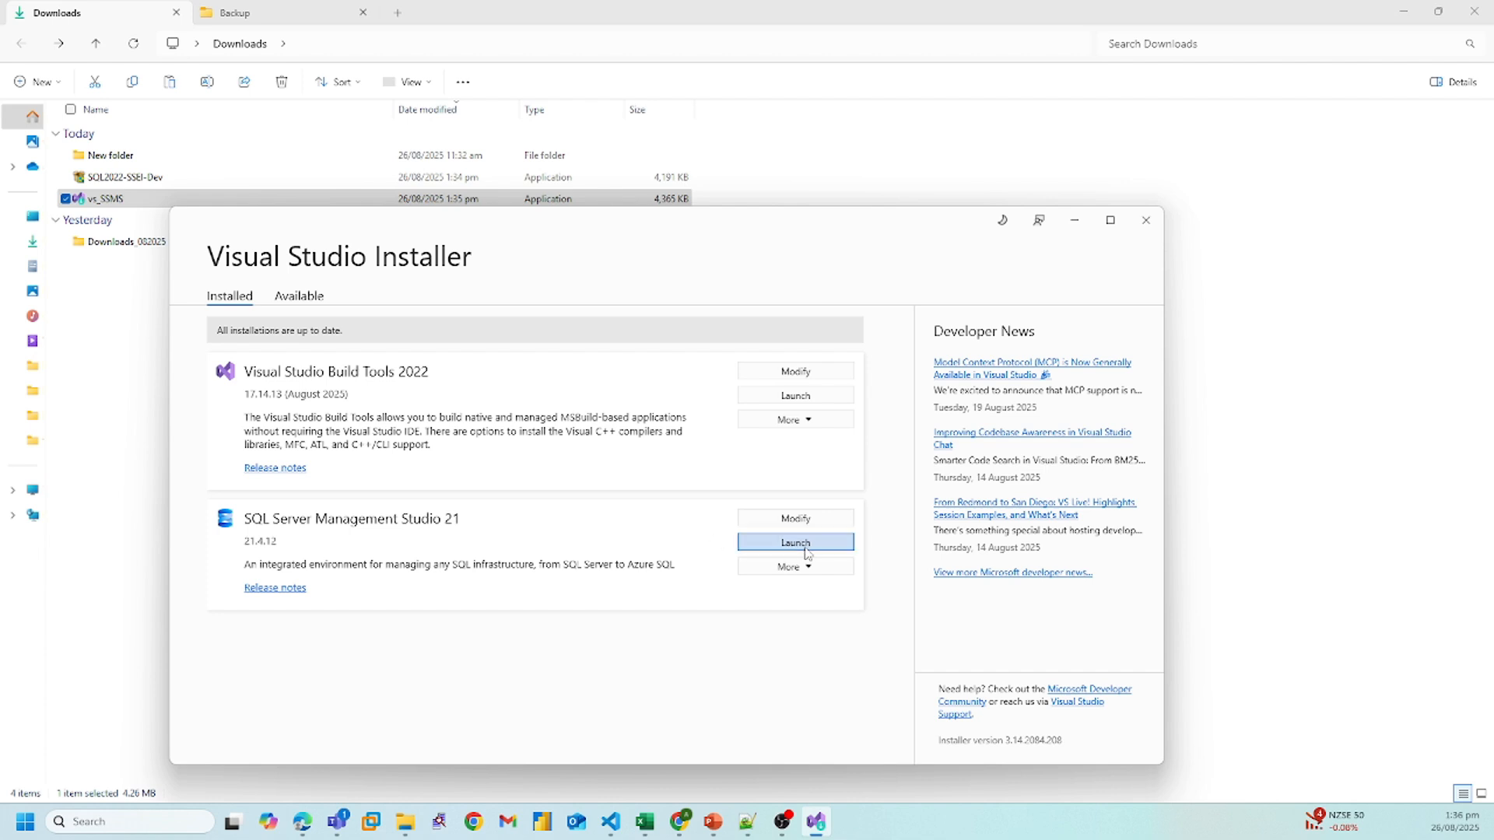
left_click(163, 825)
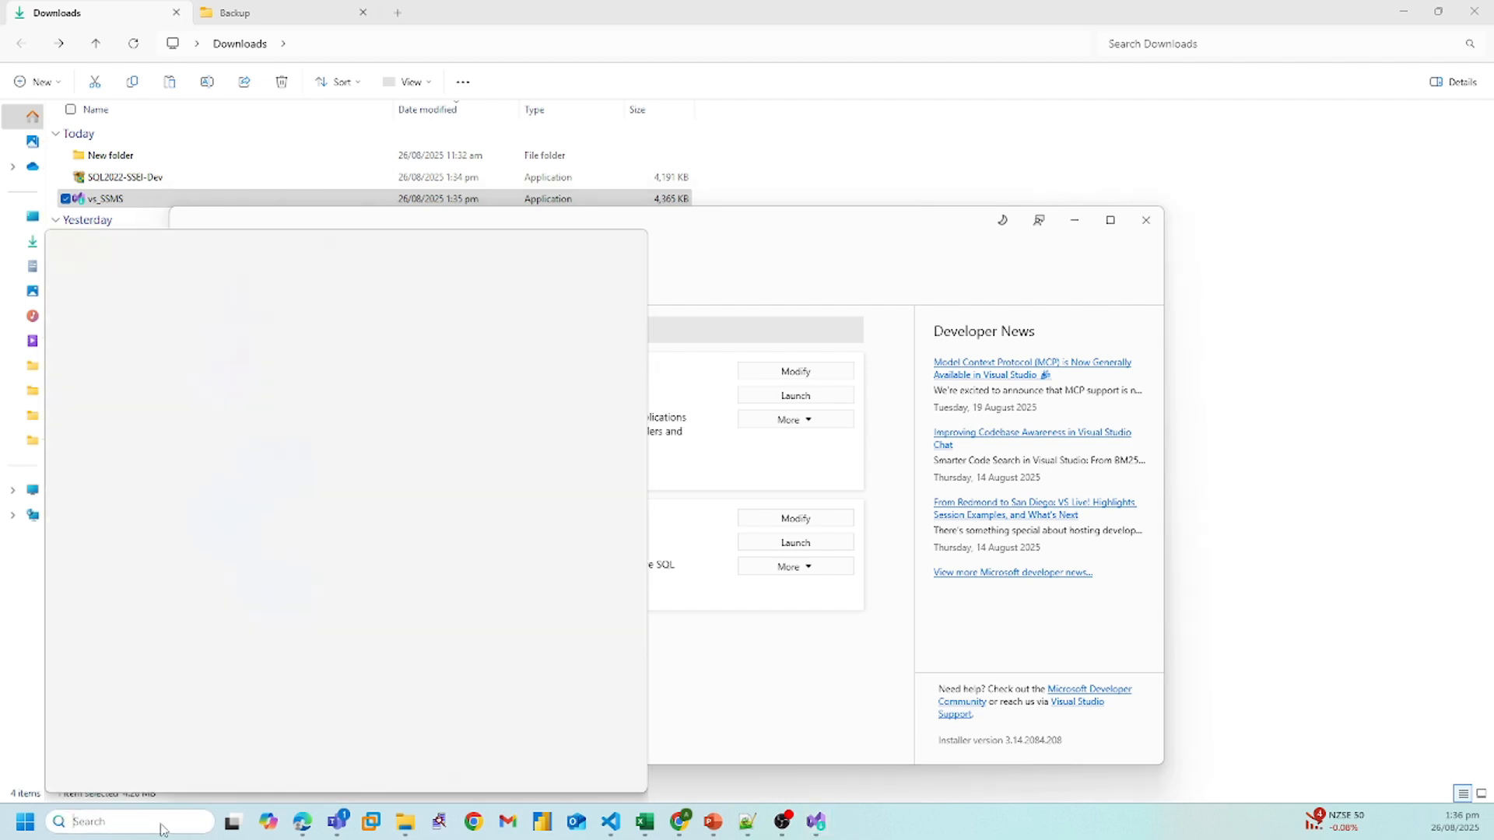
type("sql")
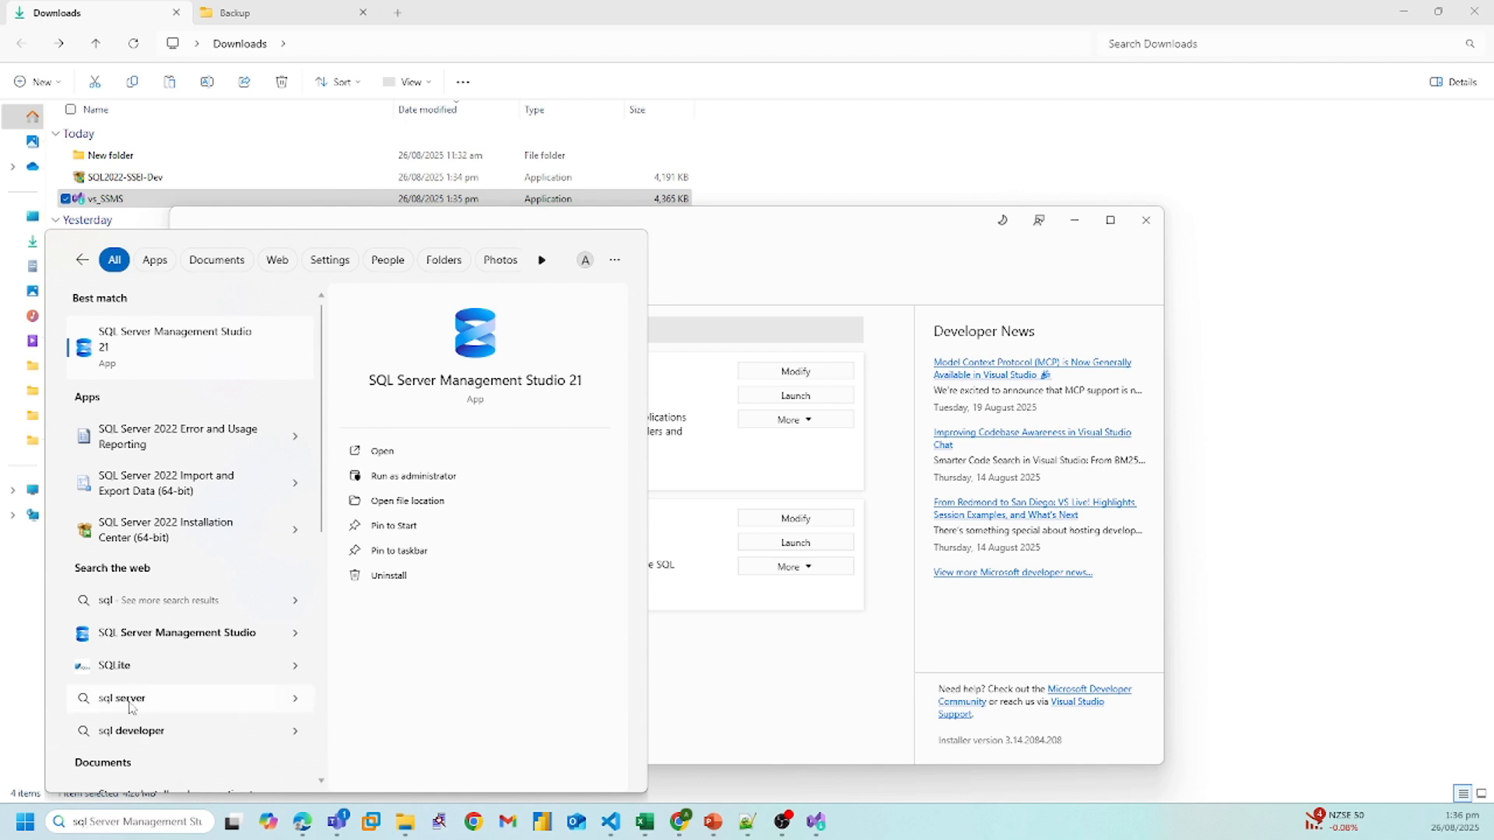
left_click(182, 635)
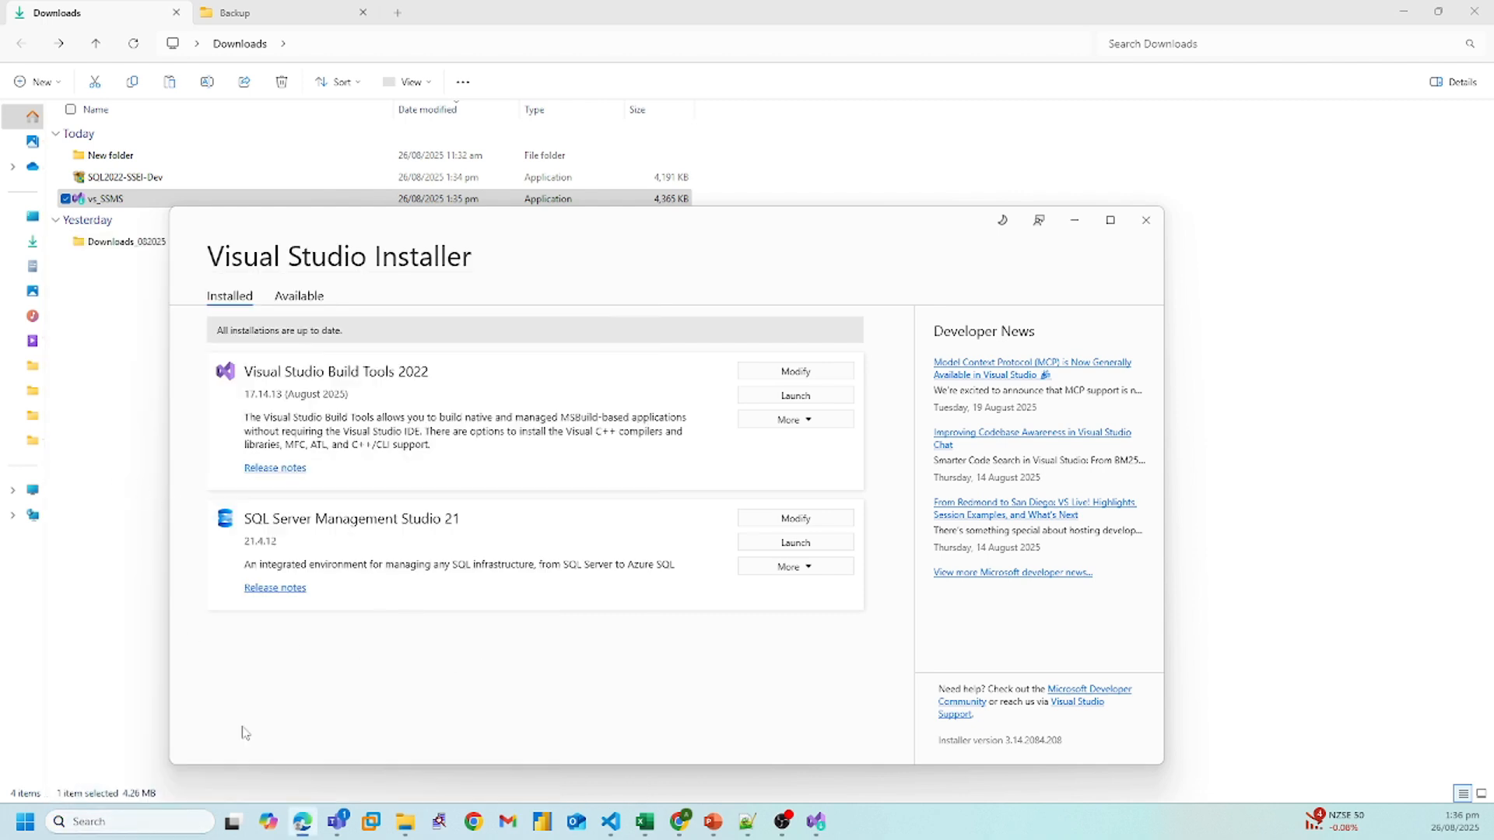
Search Windows for "sql server" and launch the SQL Server Management Studio 21 app.
left_click(144, 825)
type("sq")
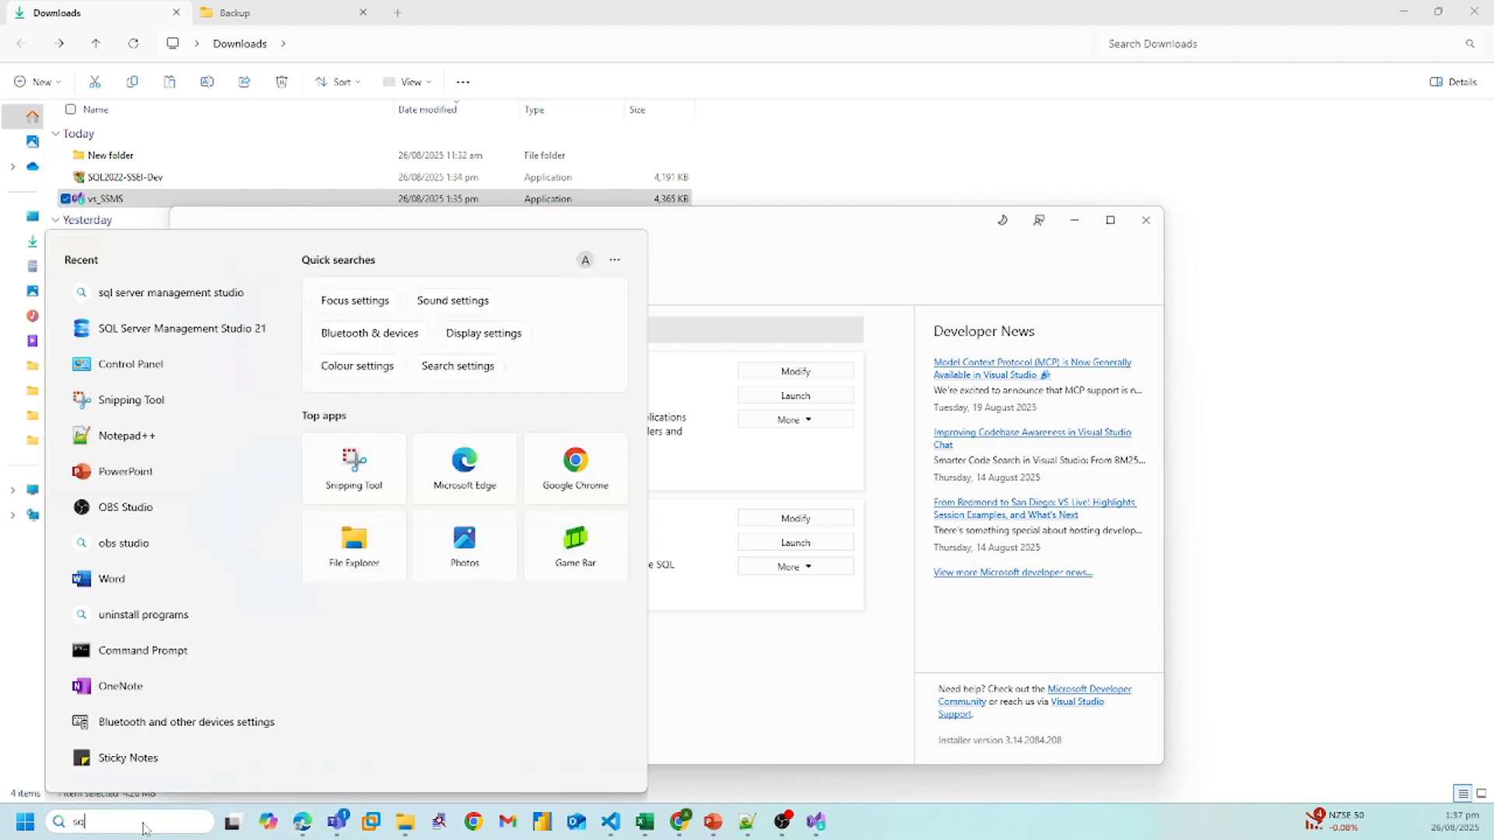
type("l server")
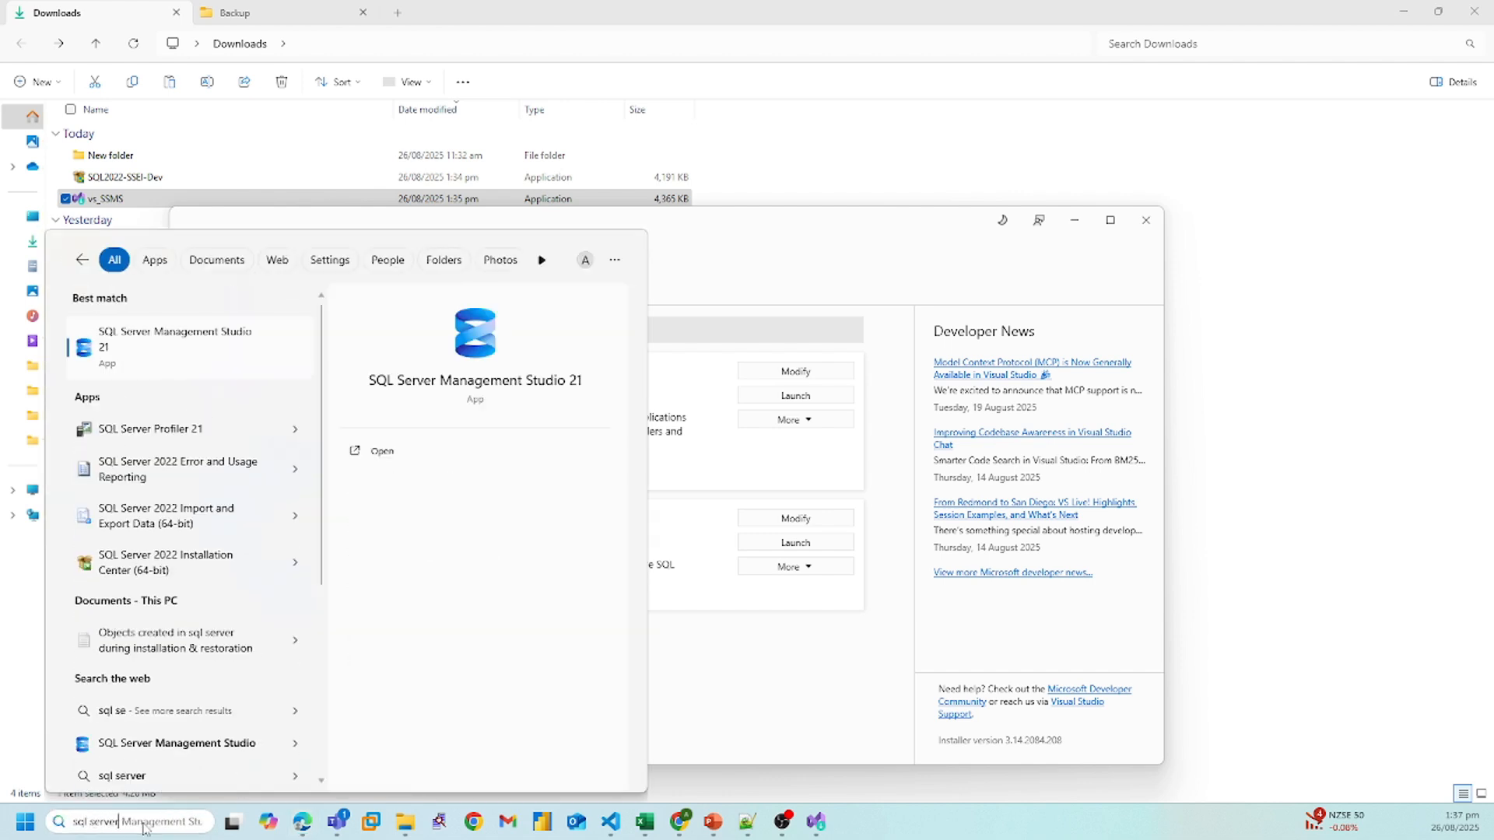
left_click(180, 345)
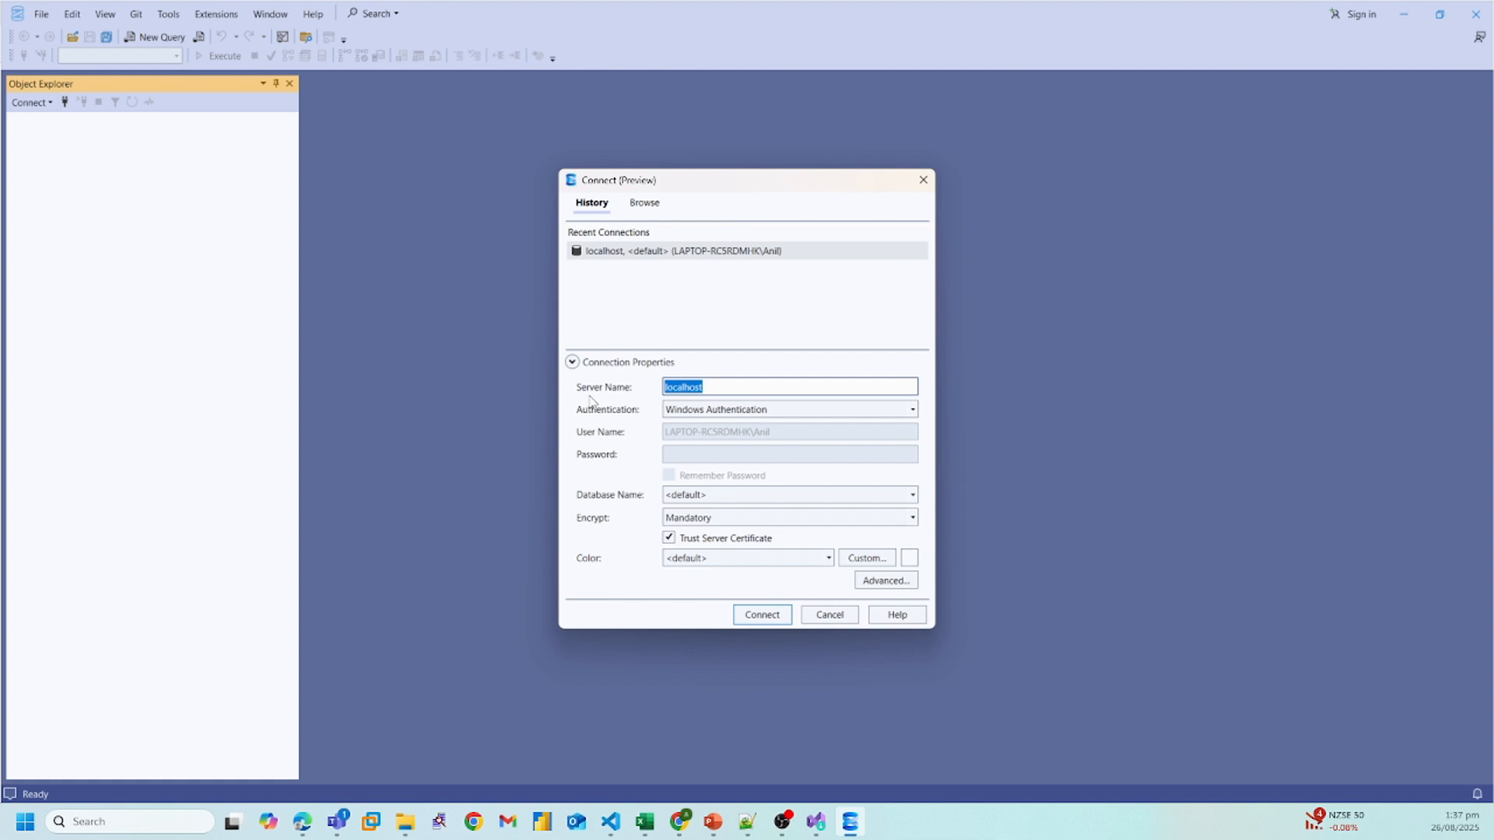
Connect to the localhost server using Windows Authentication.
left_click(728, 387)
left_click(728, 412)
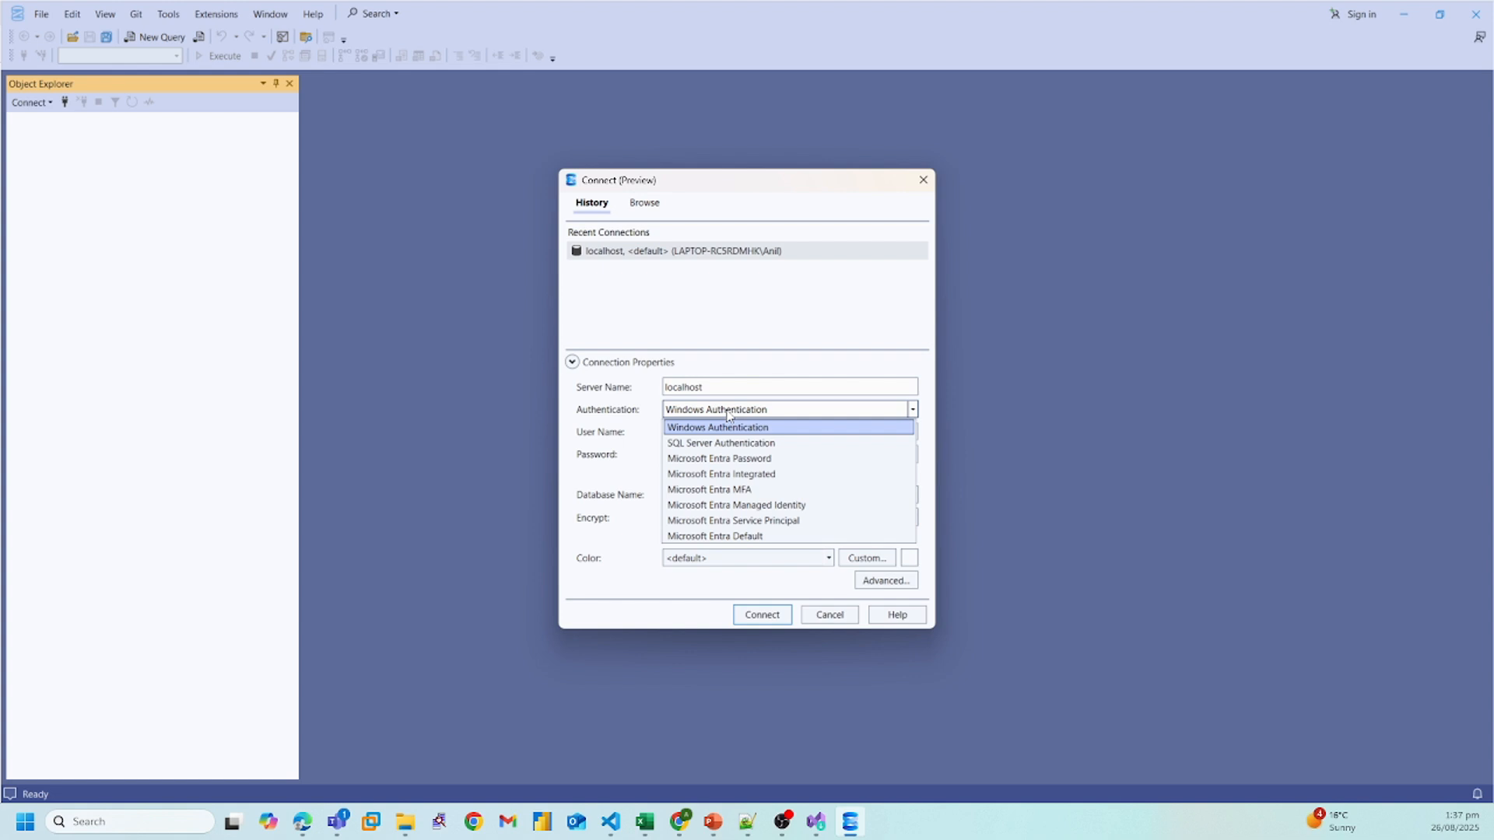
left_click(729, 414)
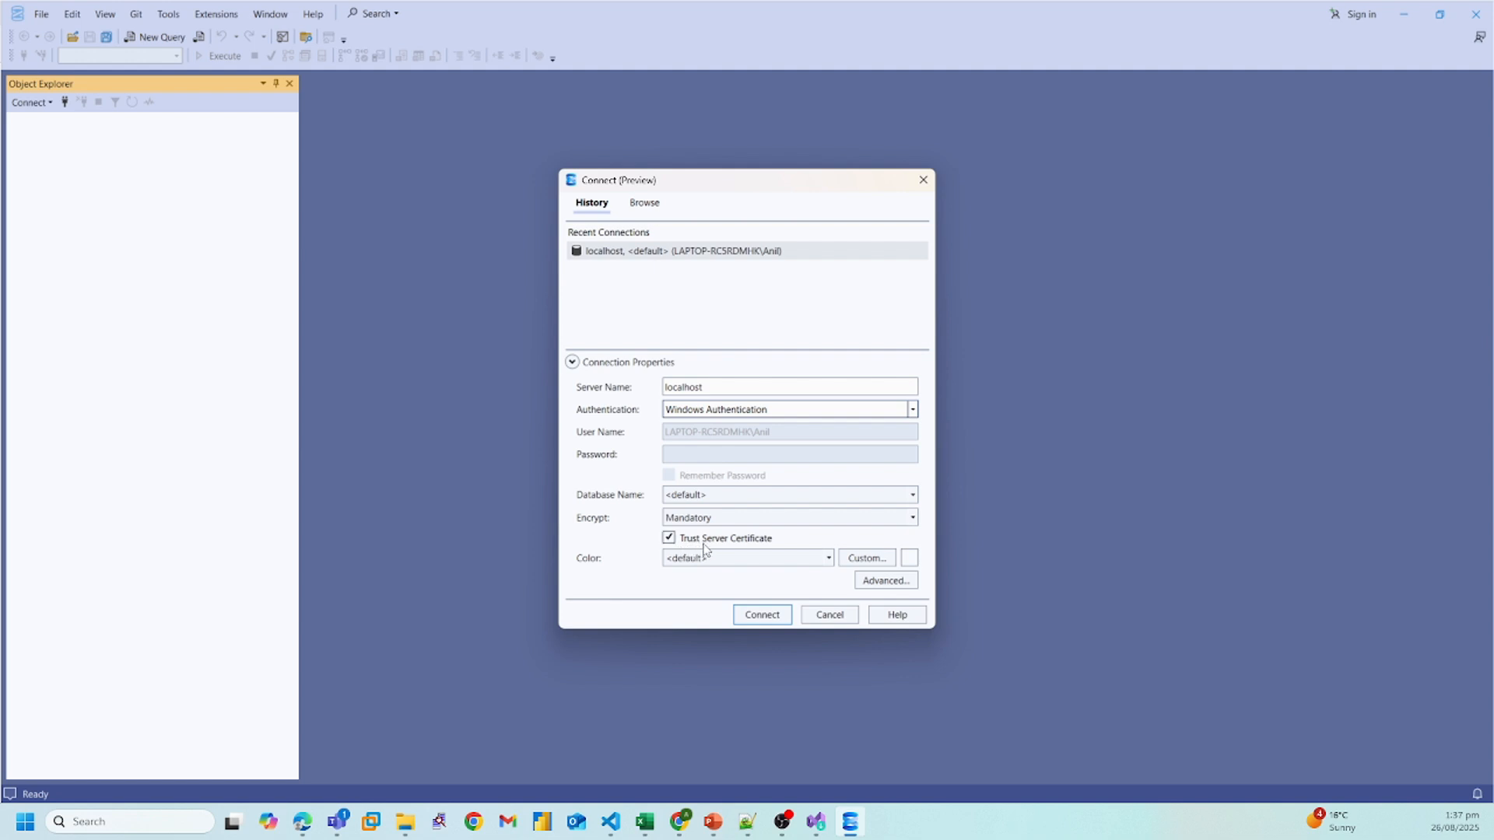
left_click(757, 616)
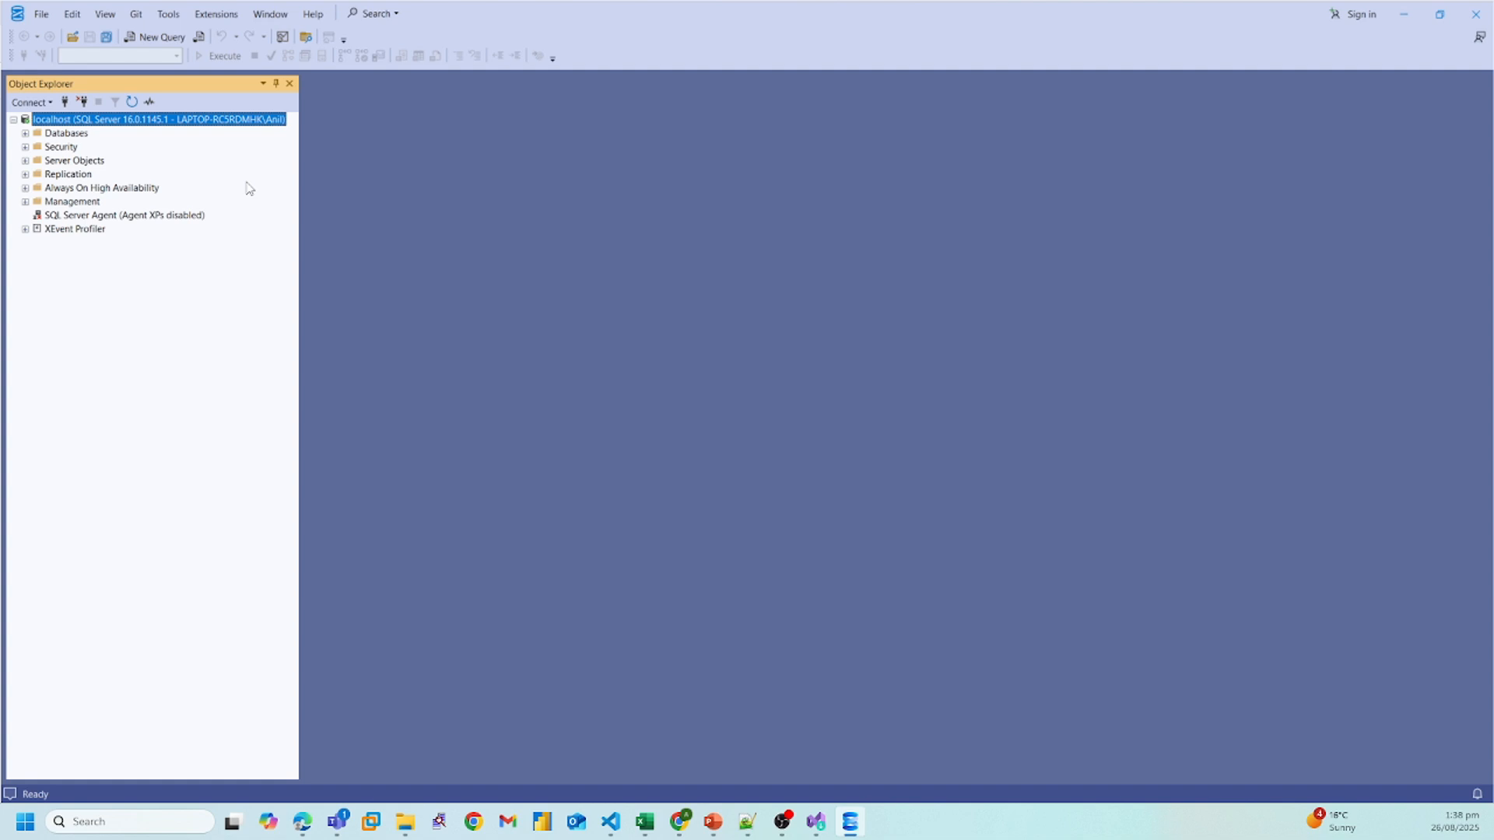
Create a new database named sample_db under the server's Databases folder.
left_click(25, 134)
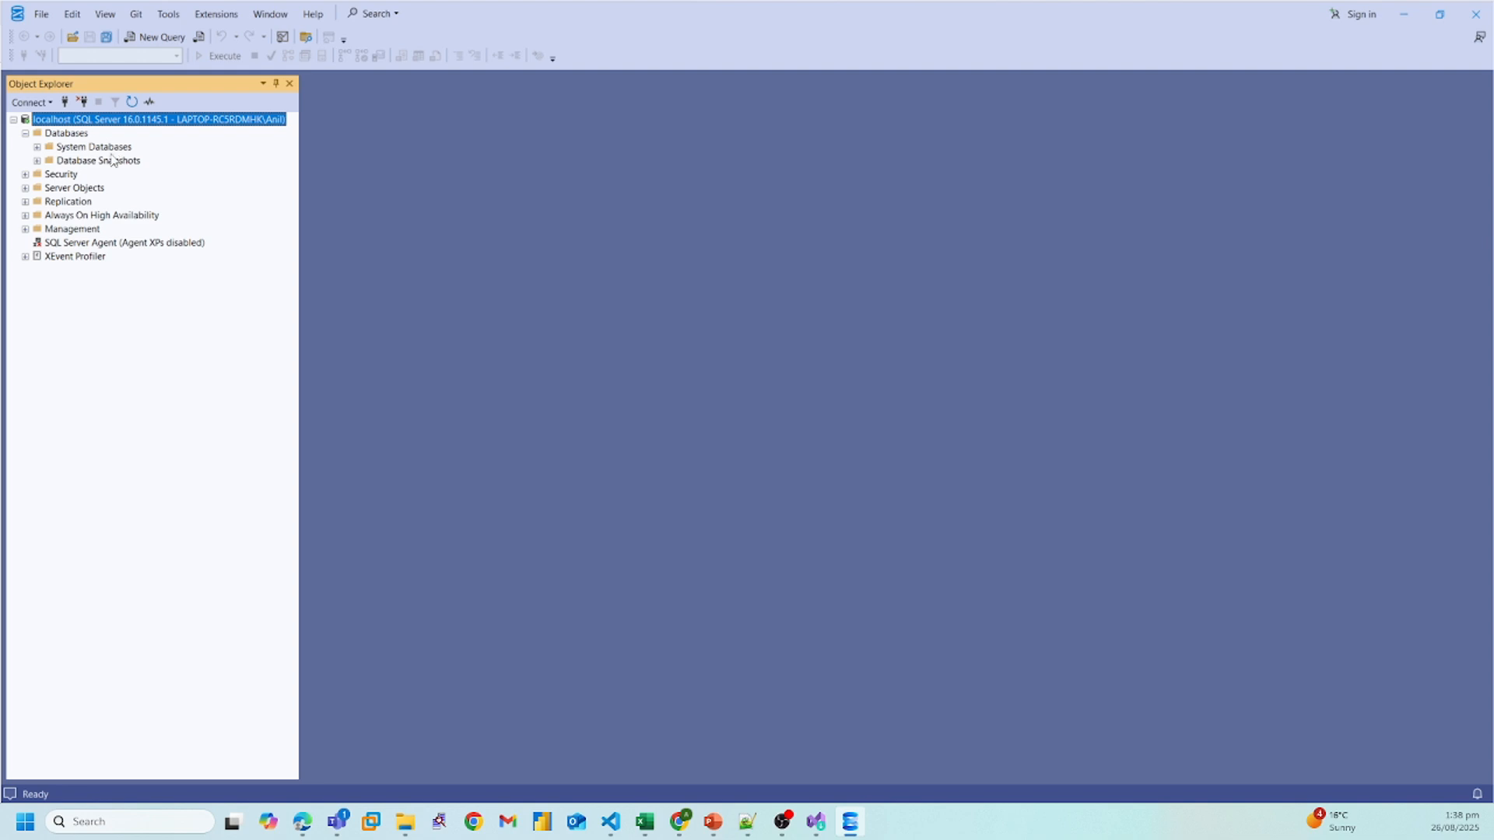
left_click(68, 138)
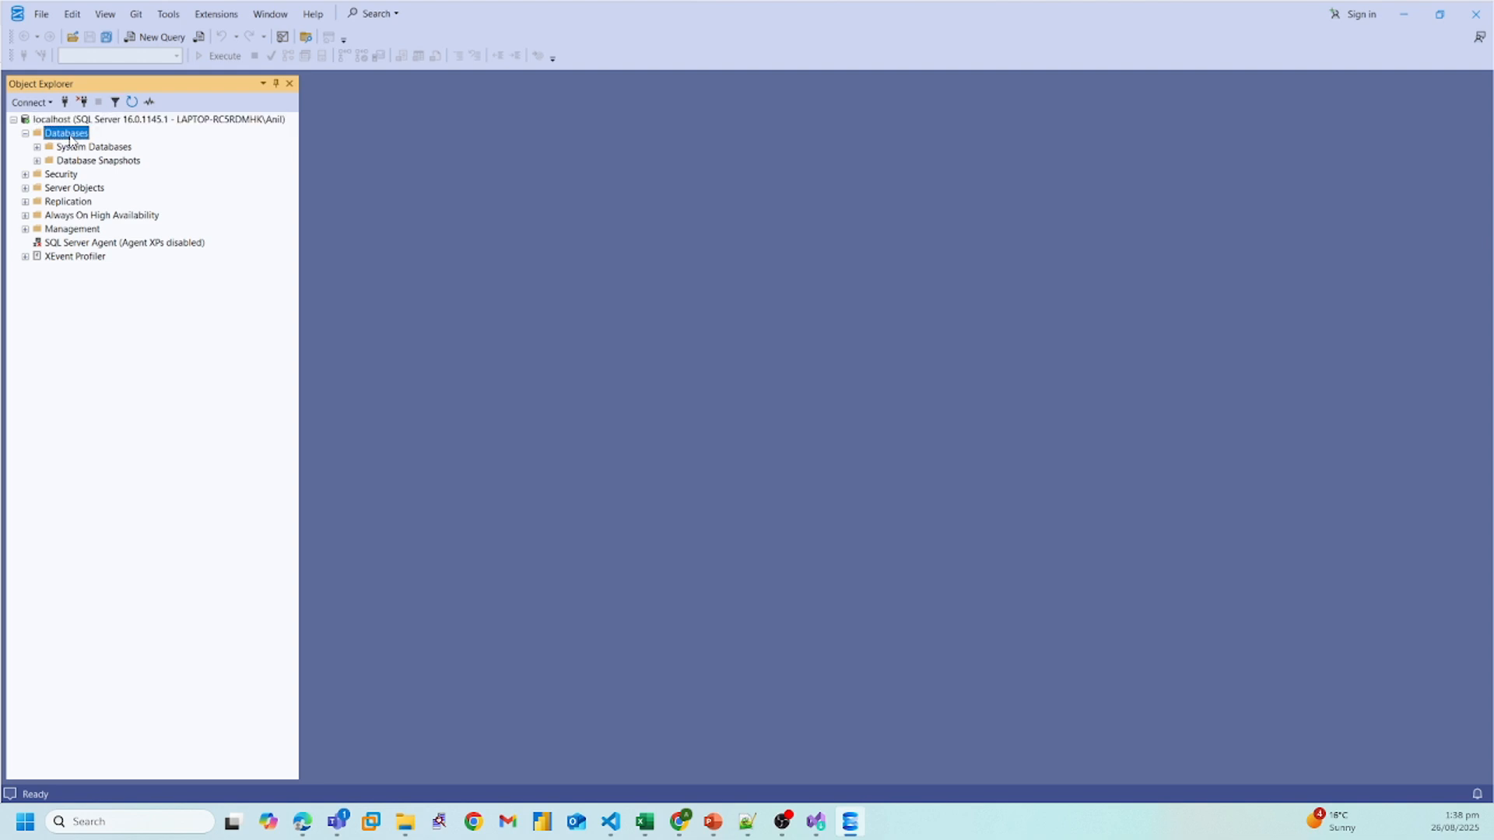
right_click(70, 140)
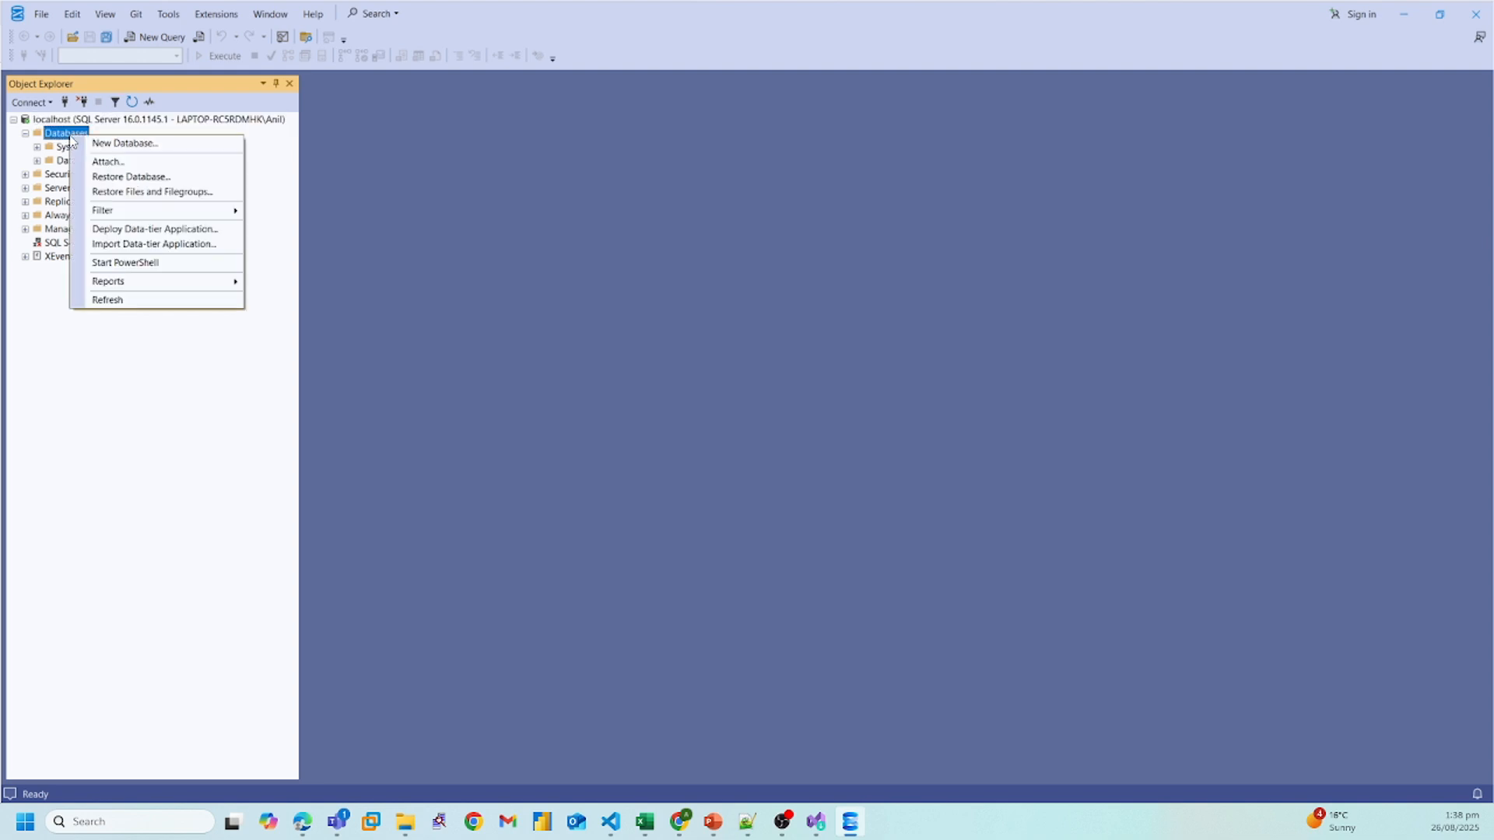
left_click(126, 144)
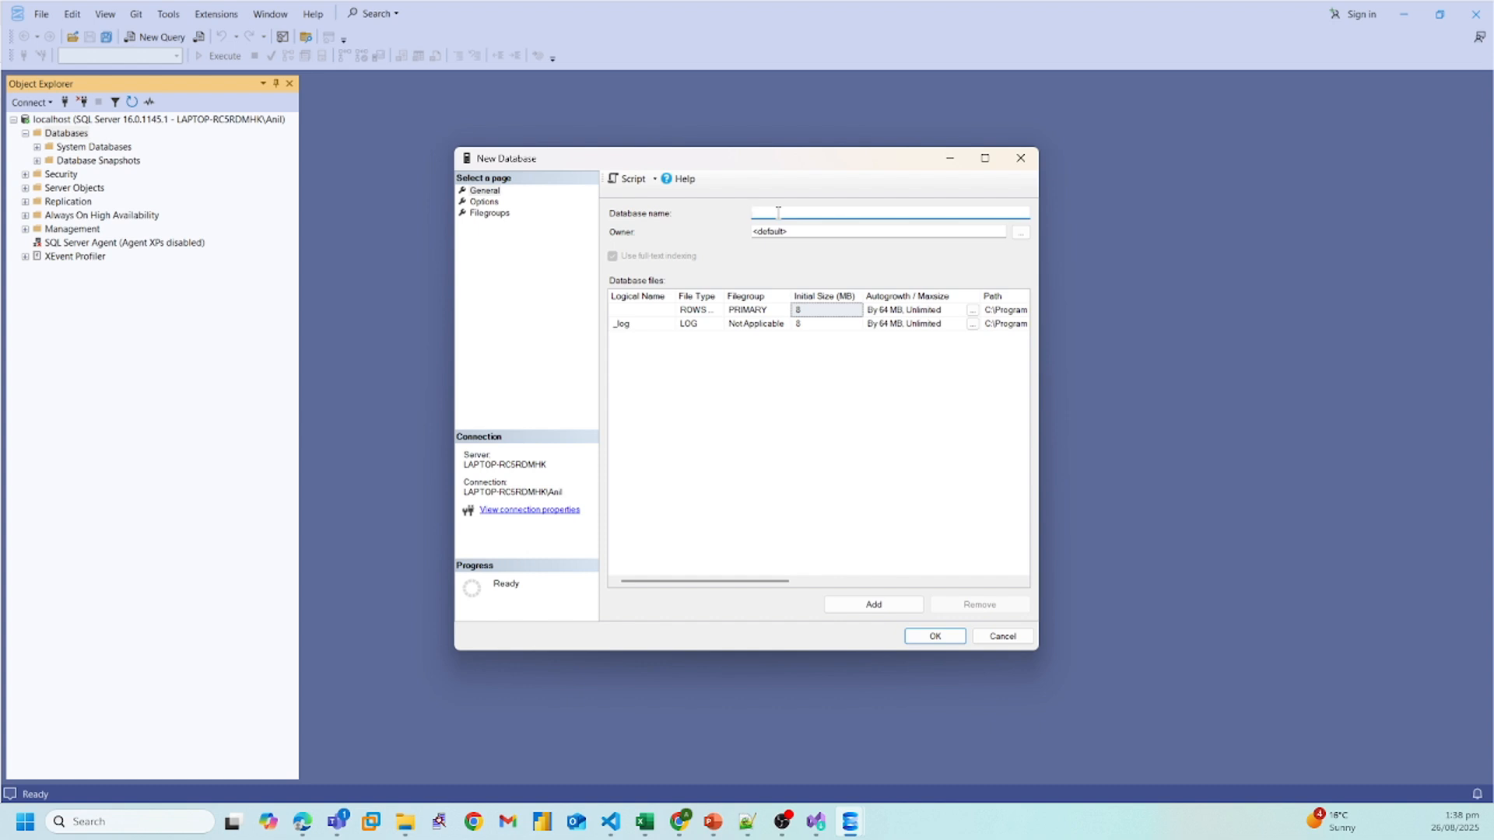
type("sample")
type("-db")
key("BackSpace")
key("BackSpace")
key("BackSpace")
type("_db")
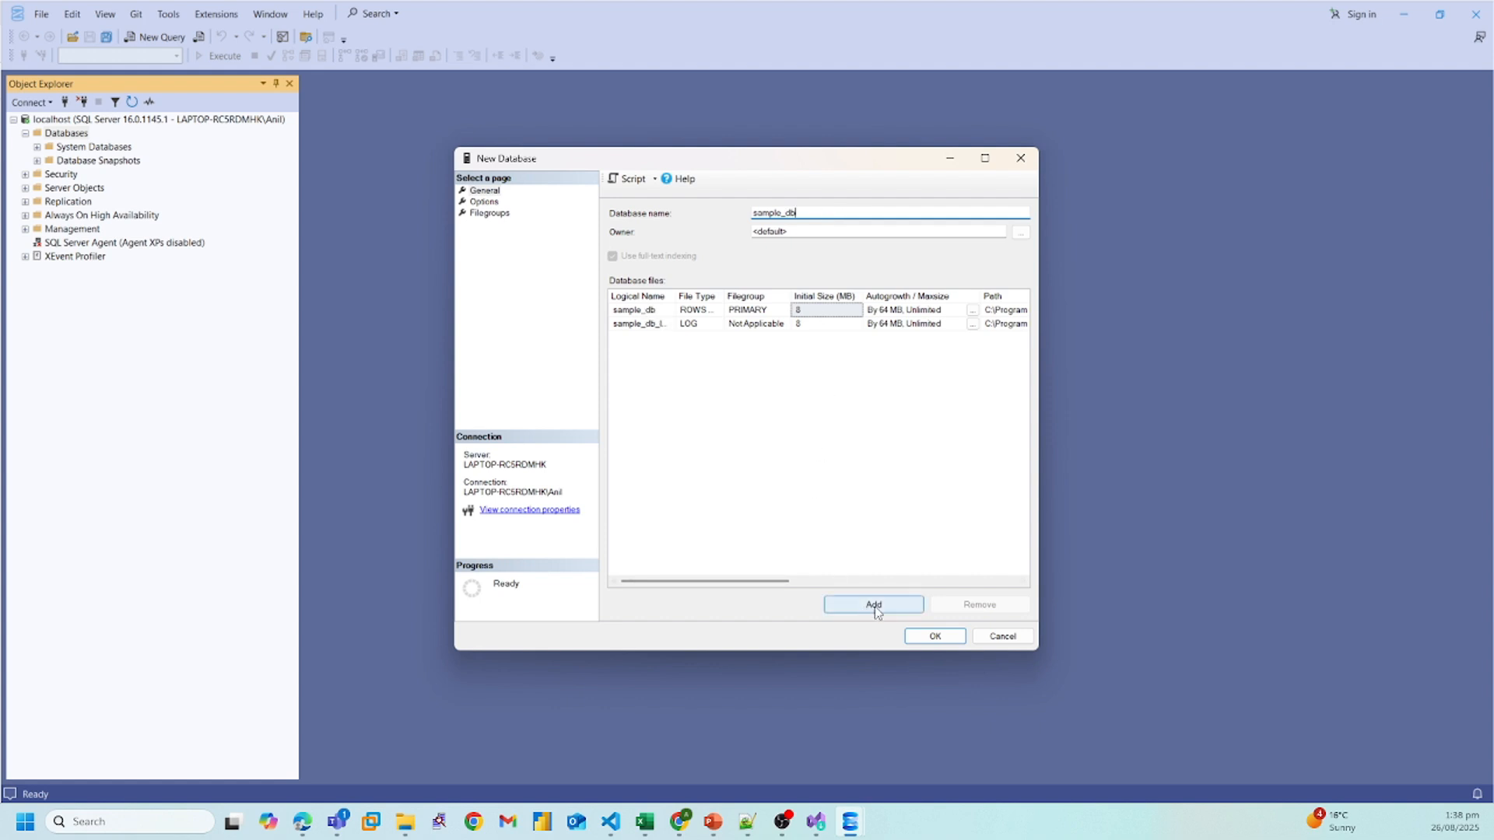
left_click(919, 640)
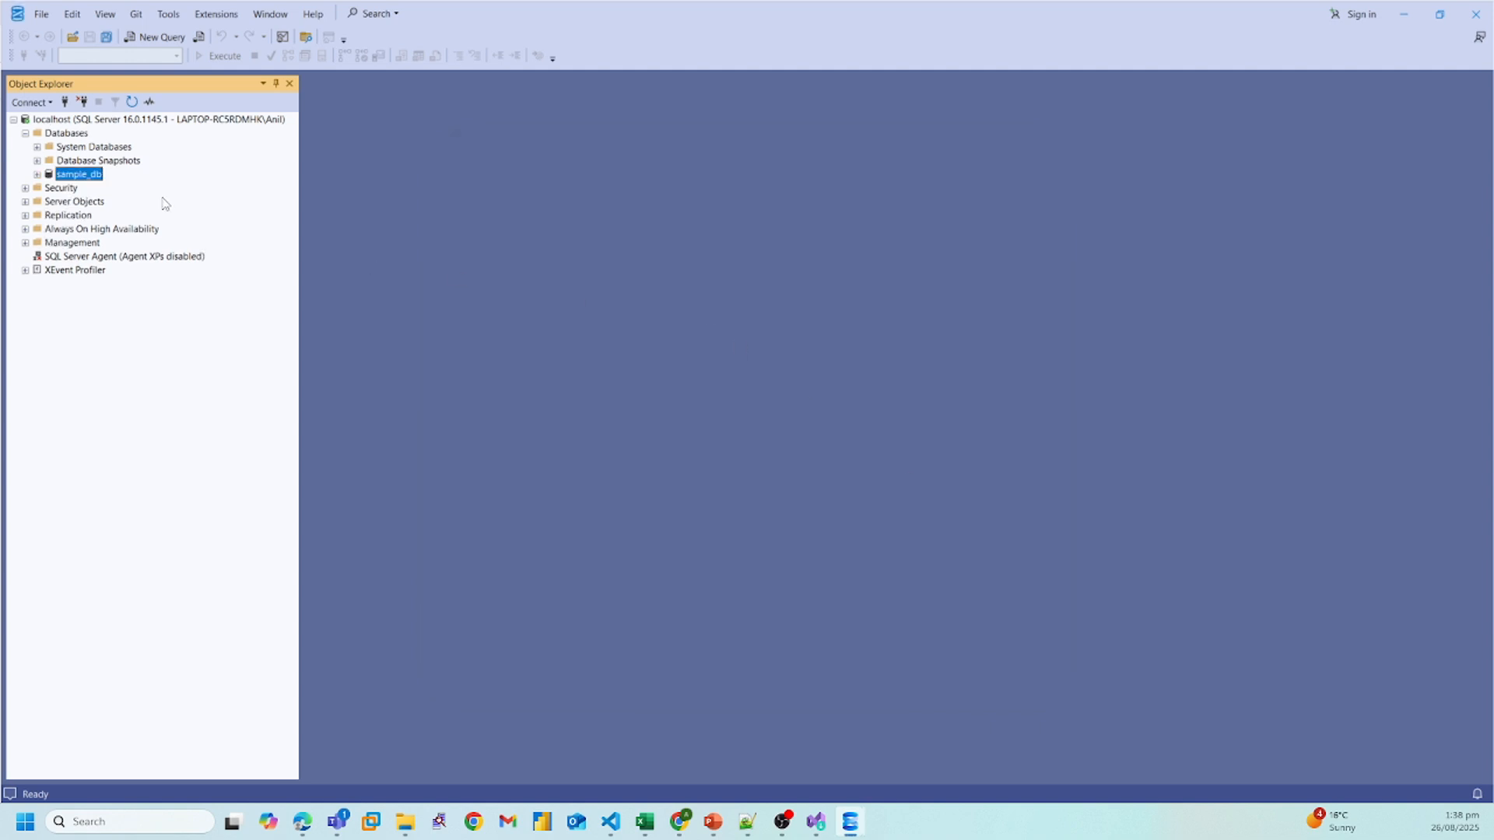
Examine the object folders inside sample_db, including the contents of Tables, and collapse the database again.
left_click(36, 174)
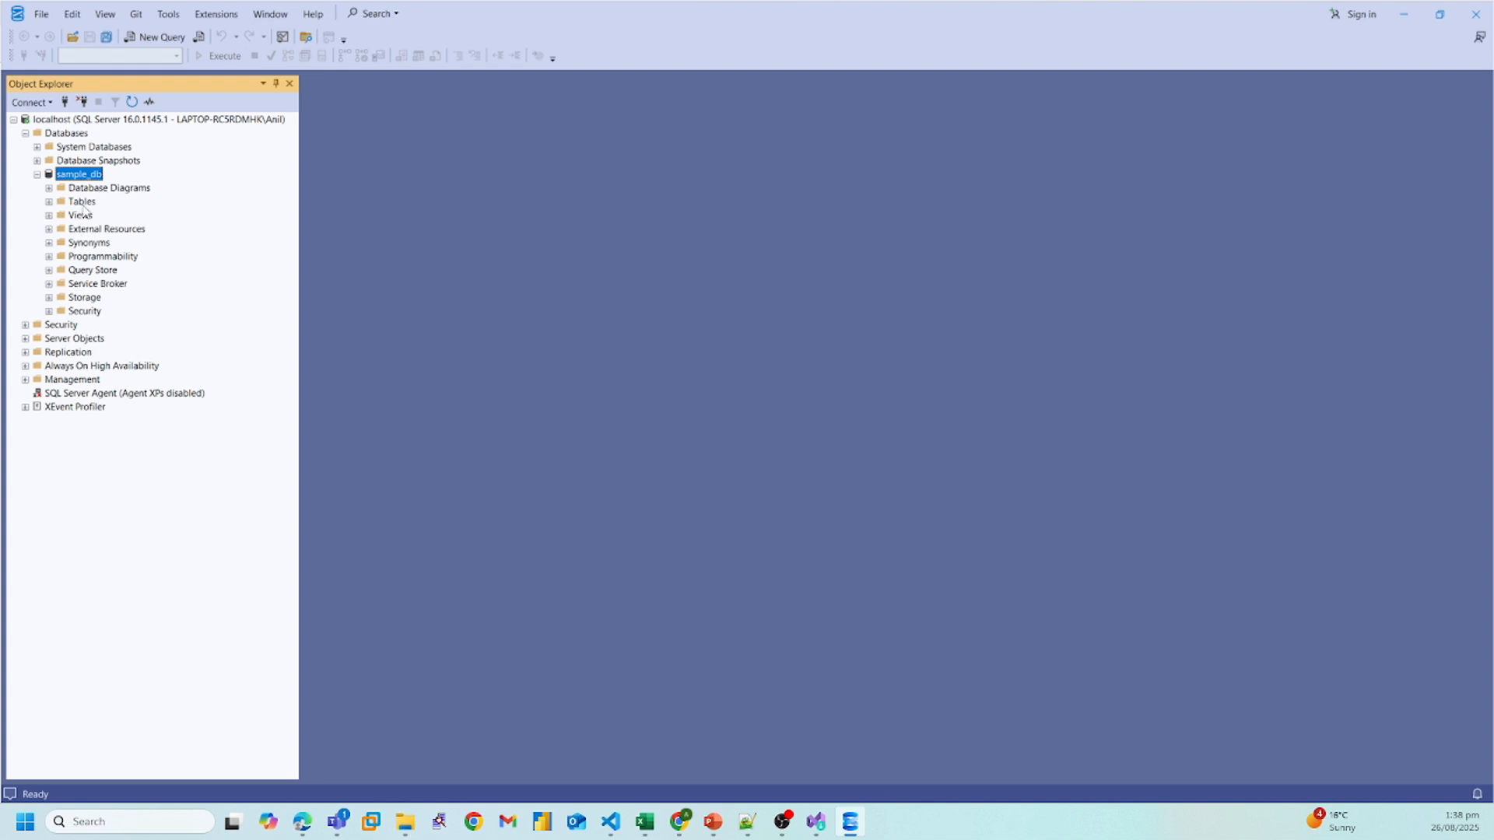
left_click(48, 203)
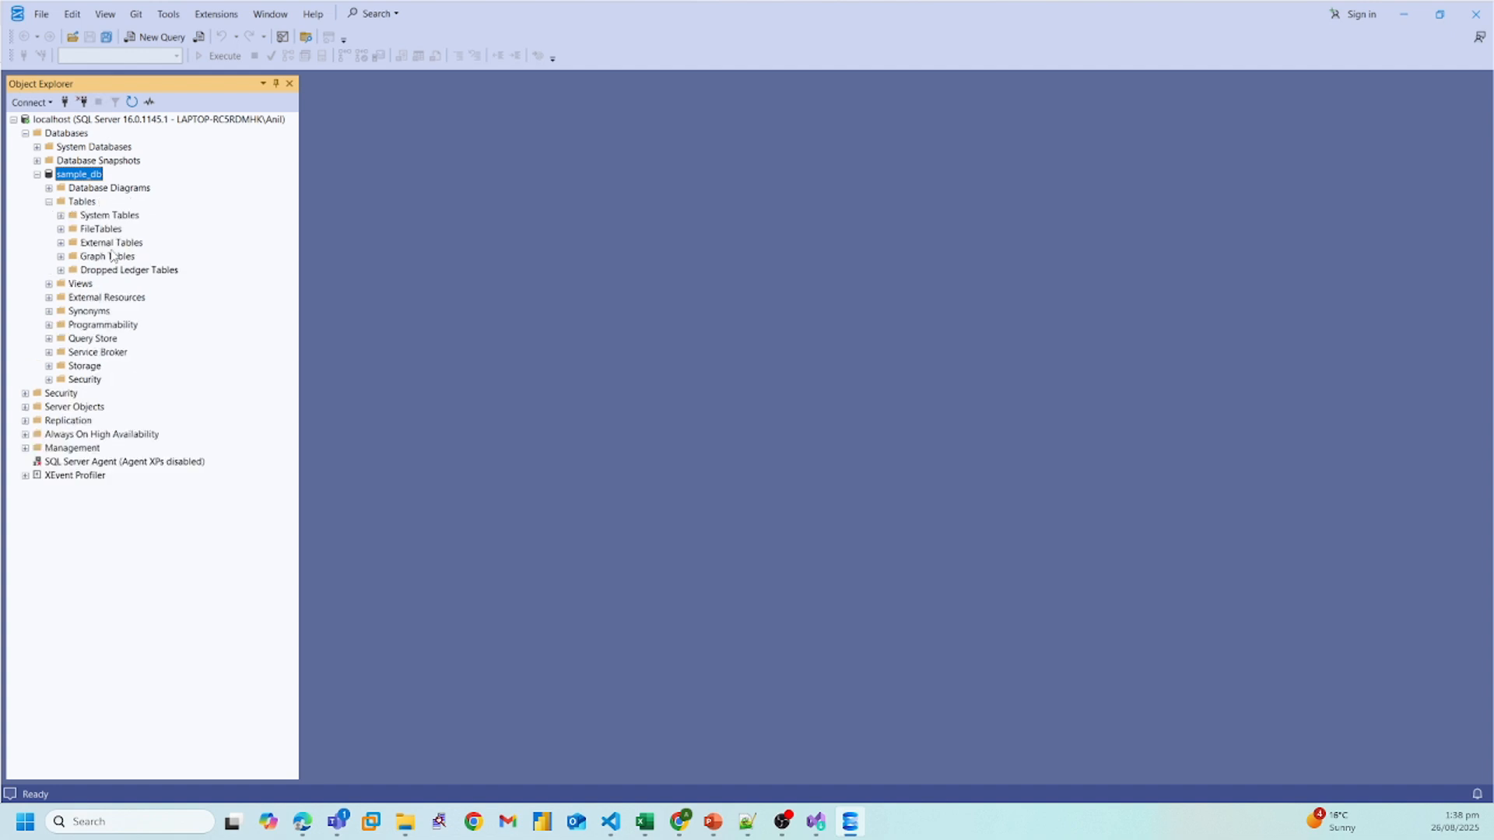
left_click(49, 202)
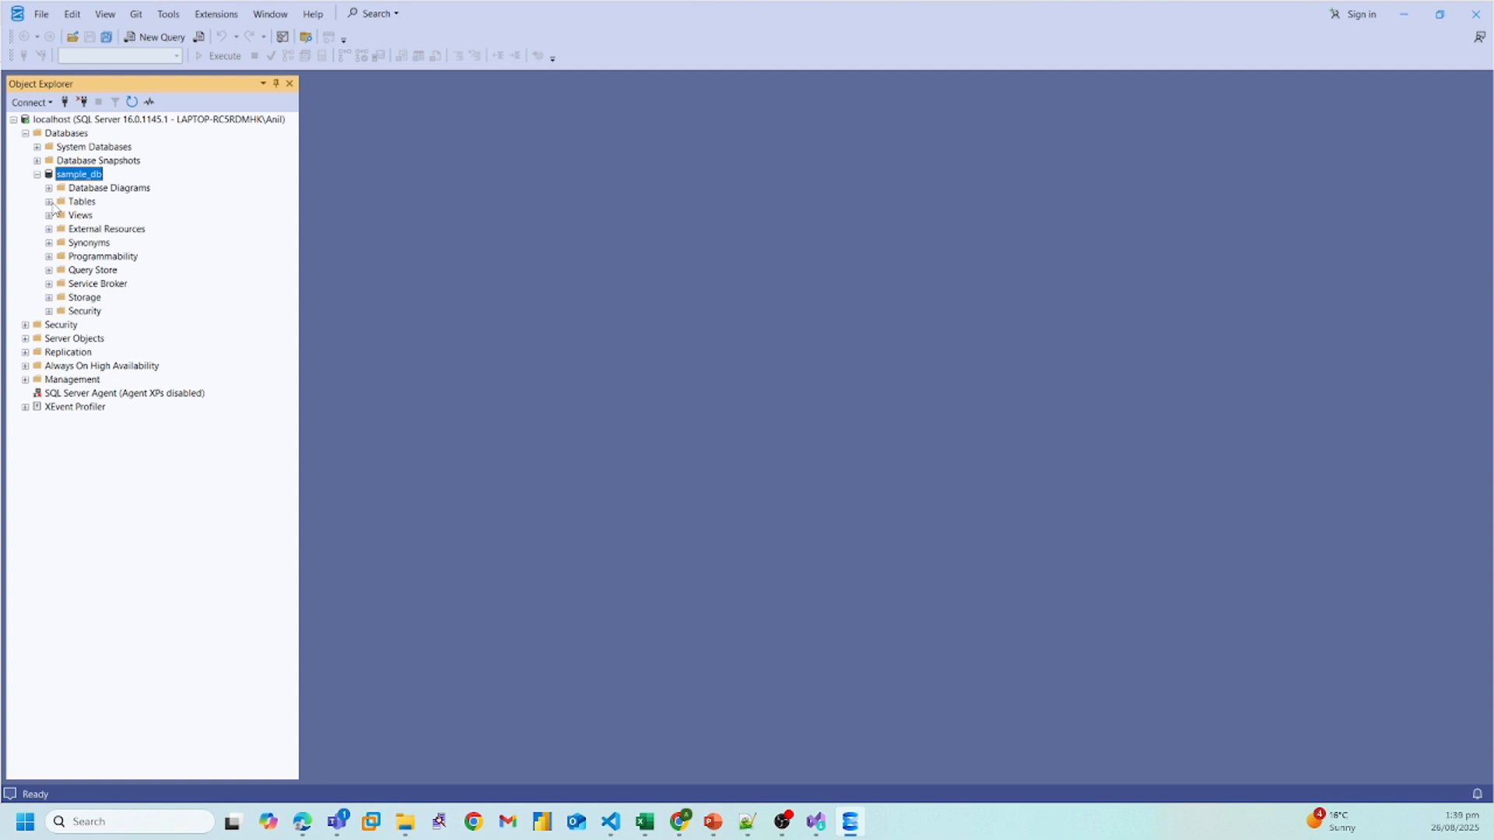
left_click(36, 175)
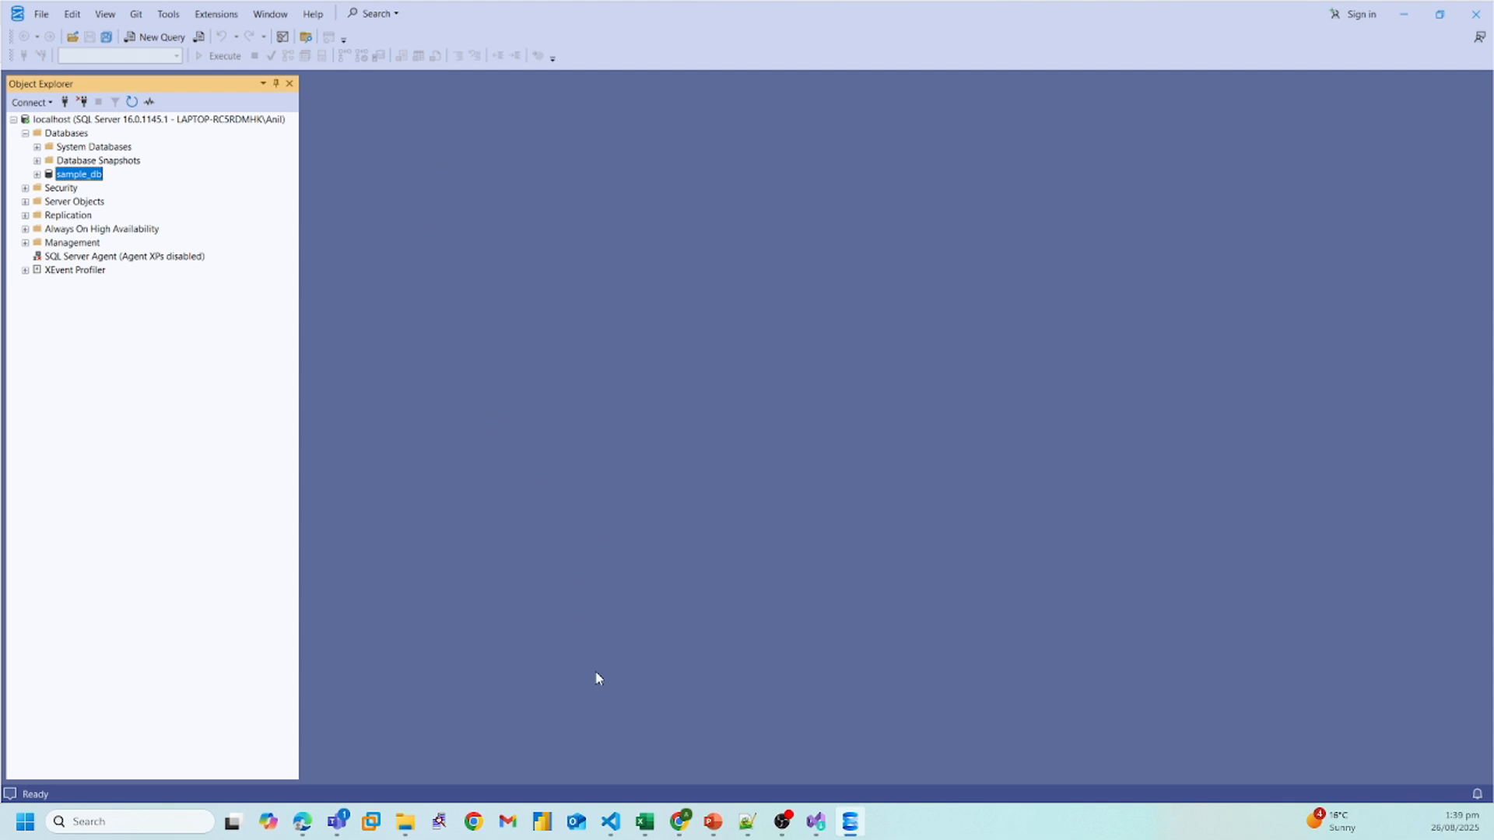
Switch to Chrome, download the AdventureWorksDW2022.bak data warehouse backup from the AdventureWorks page, and locate it in the Downloads folder.
left_click(680, 822)
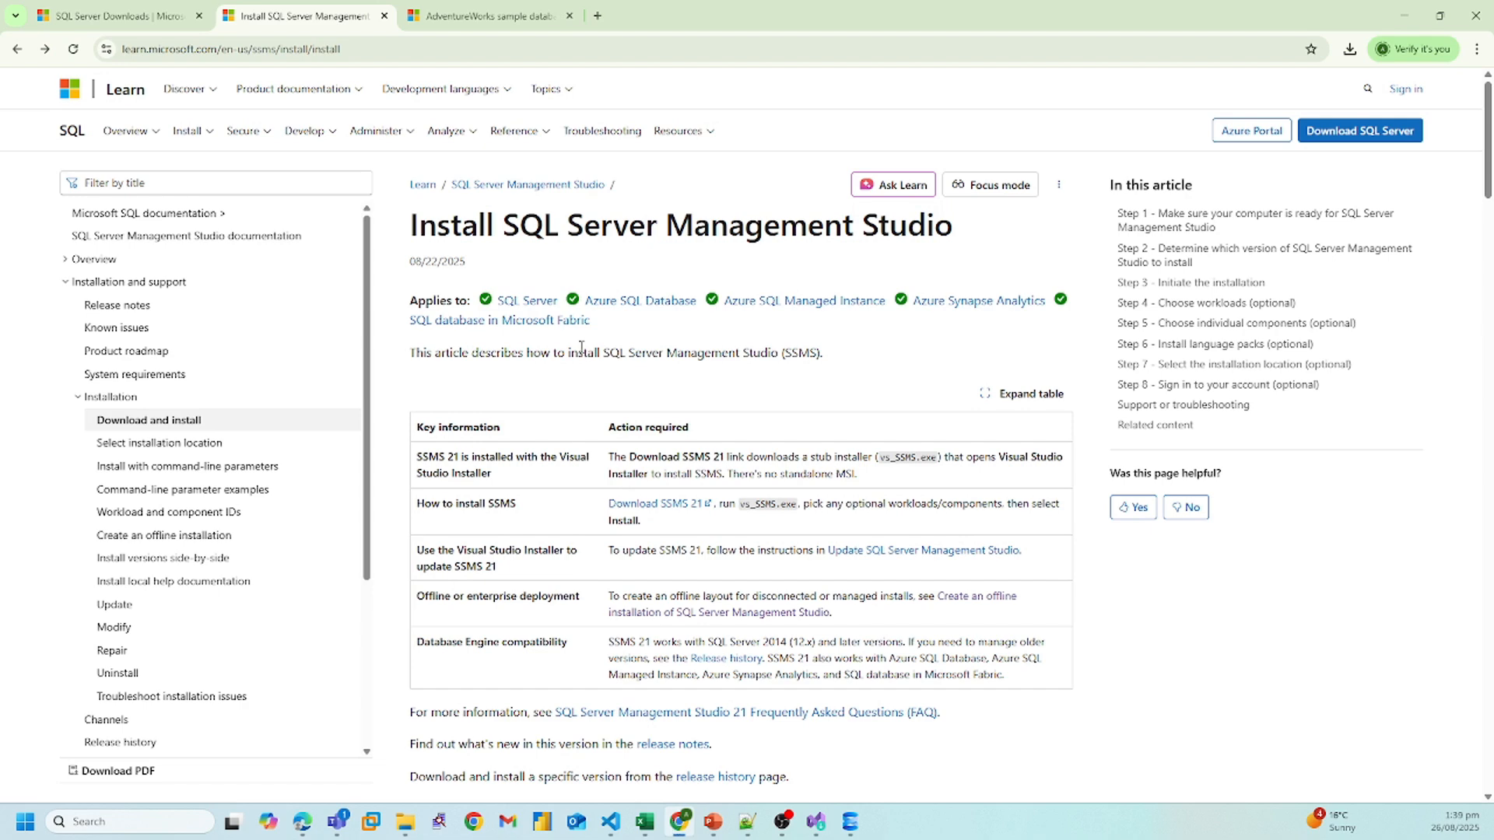
left_click(484, 16)
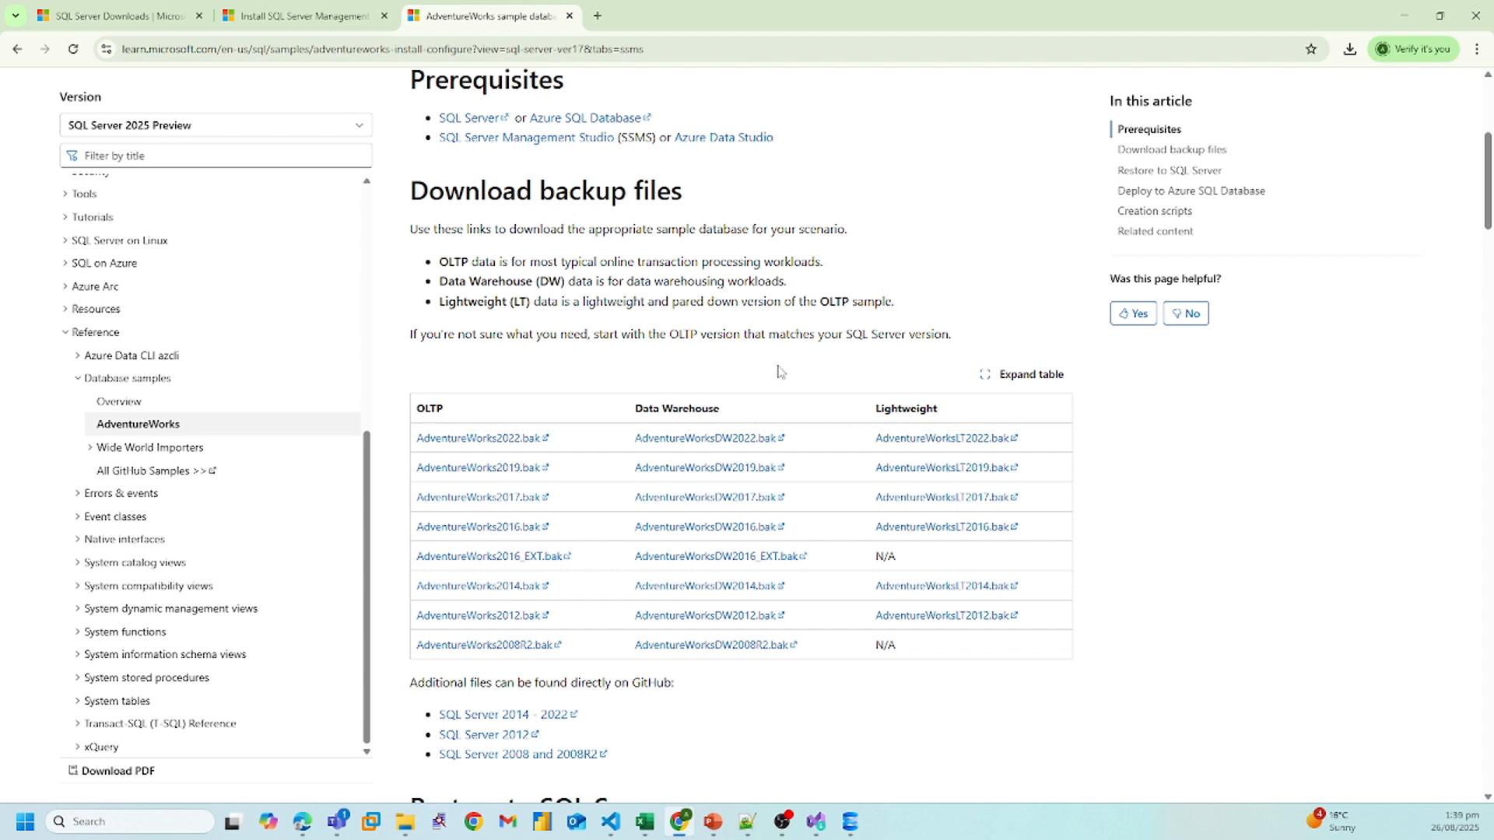
left_click(675, 445)
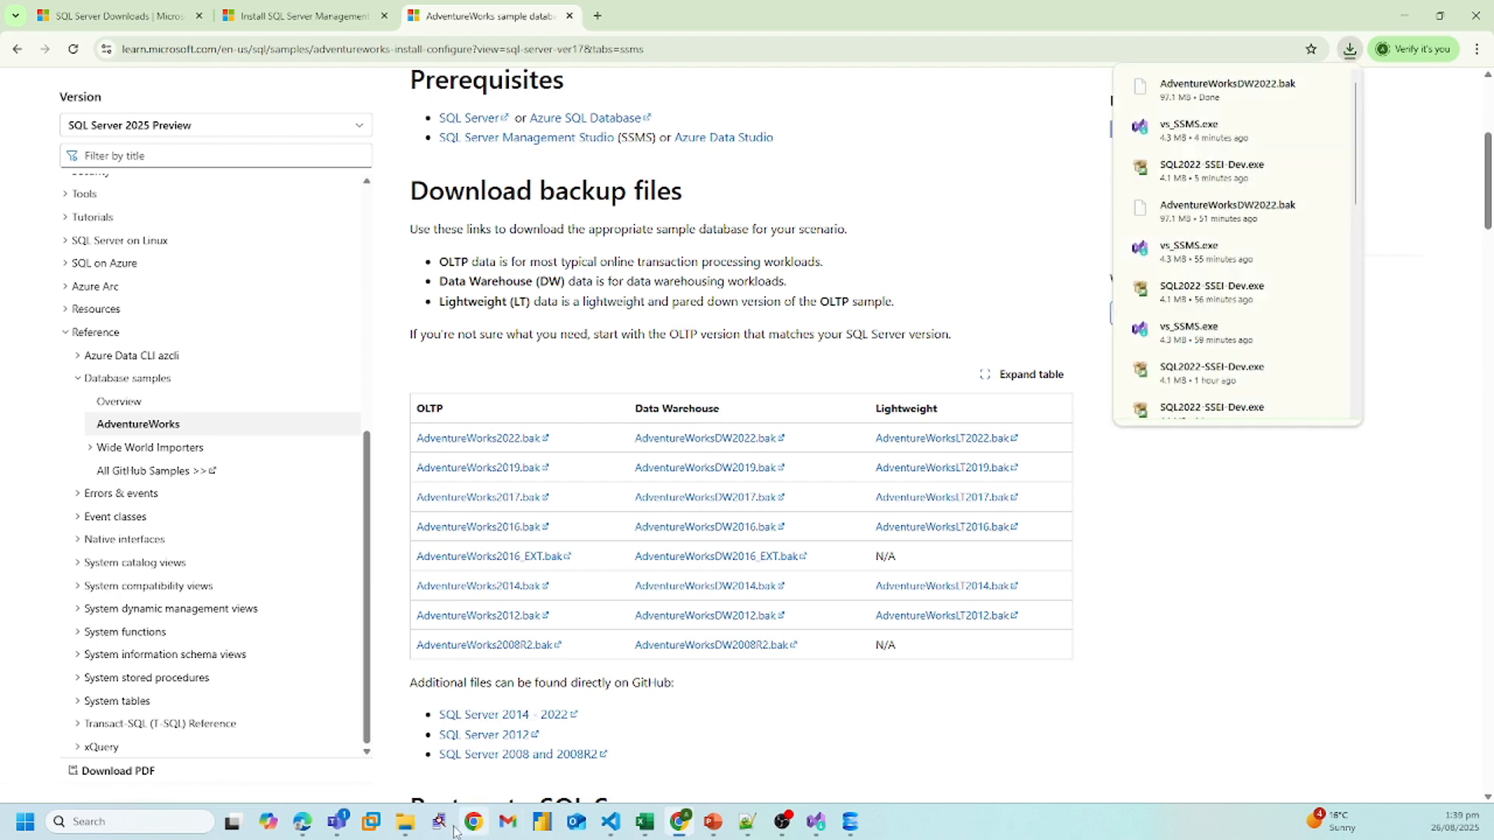
left_click(405, 822)
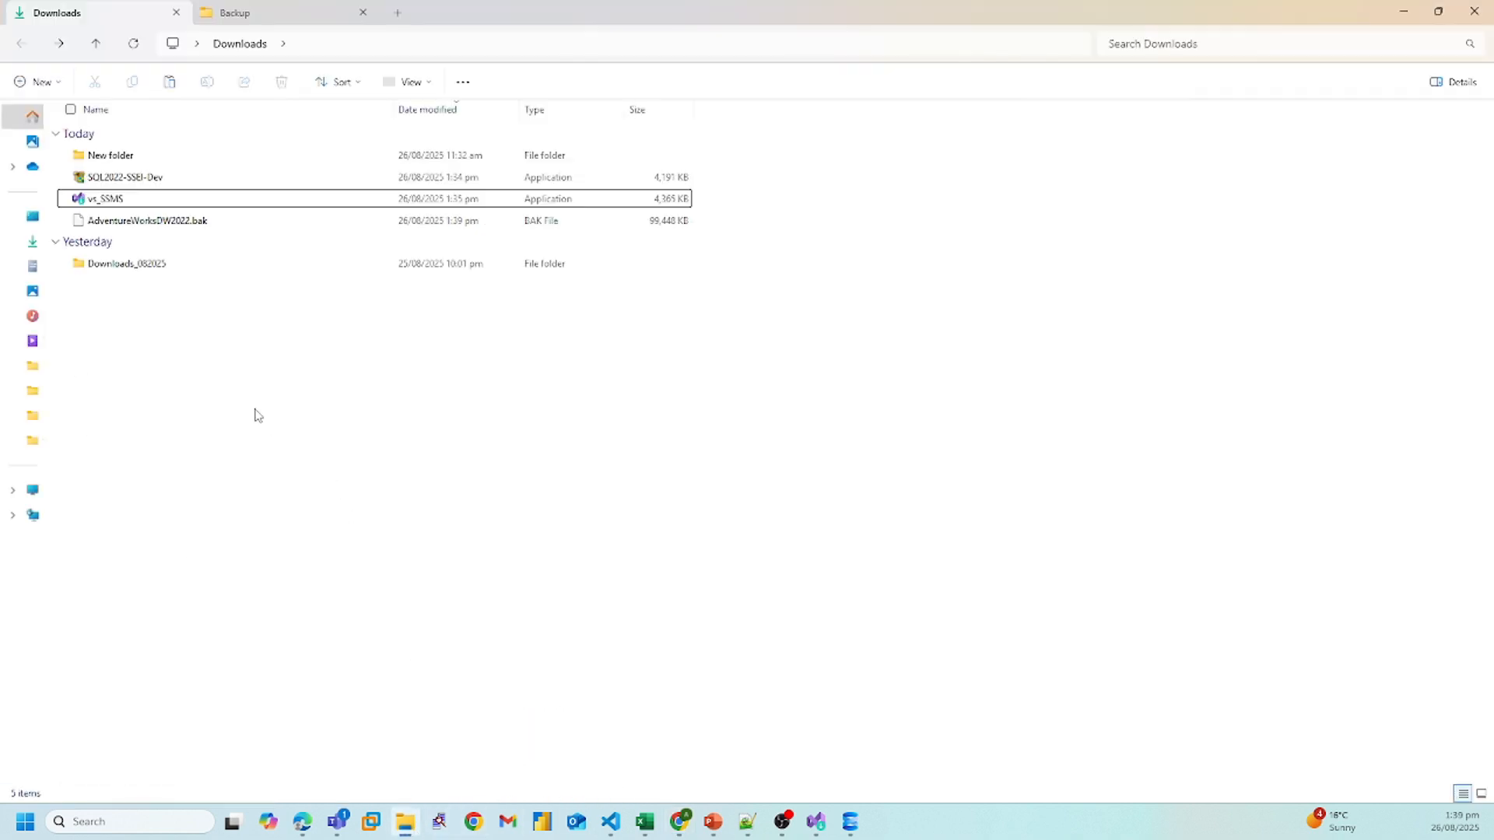
left_click(208, 221)
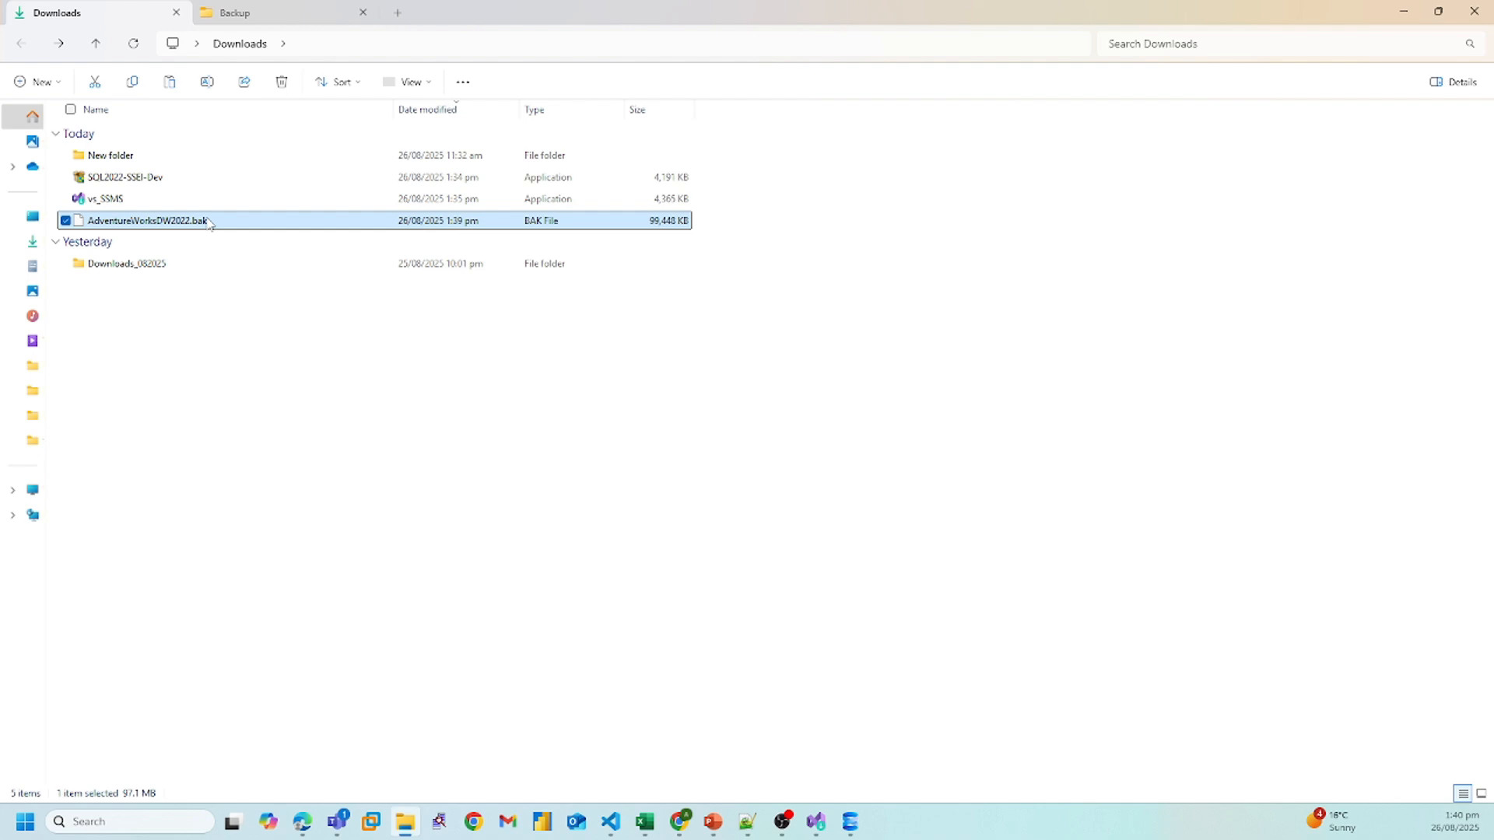
left_click(240, 356)
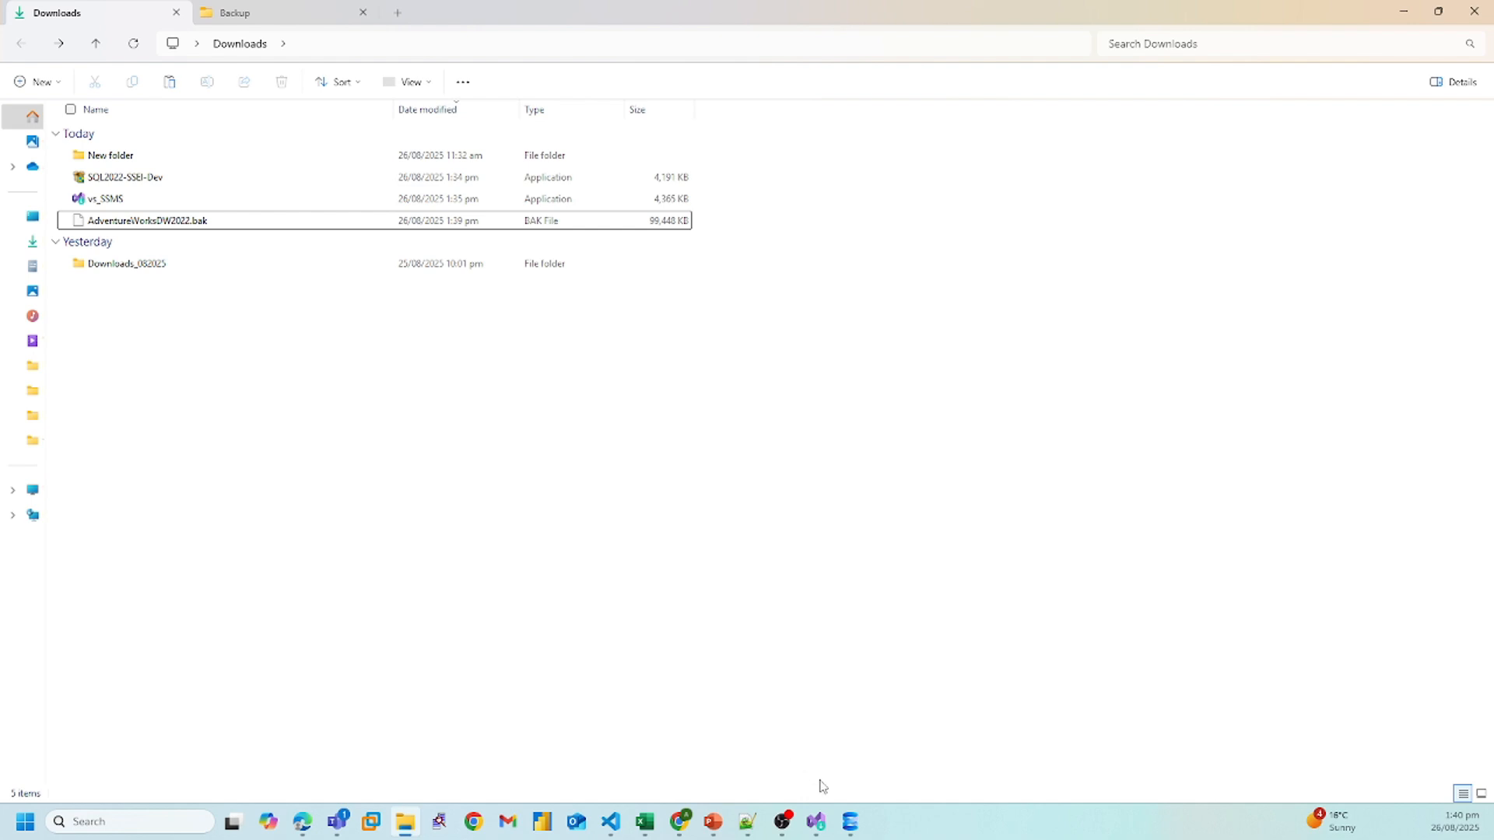
Switch to SSMS, begin a database restore on localhost with Device as the source, and browse for a backup file.
mouse_move(854, 827)
left_click(860, 767)
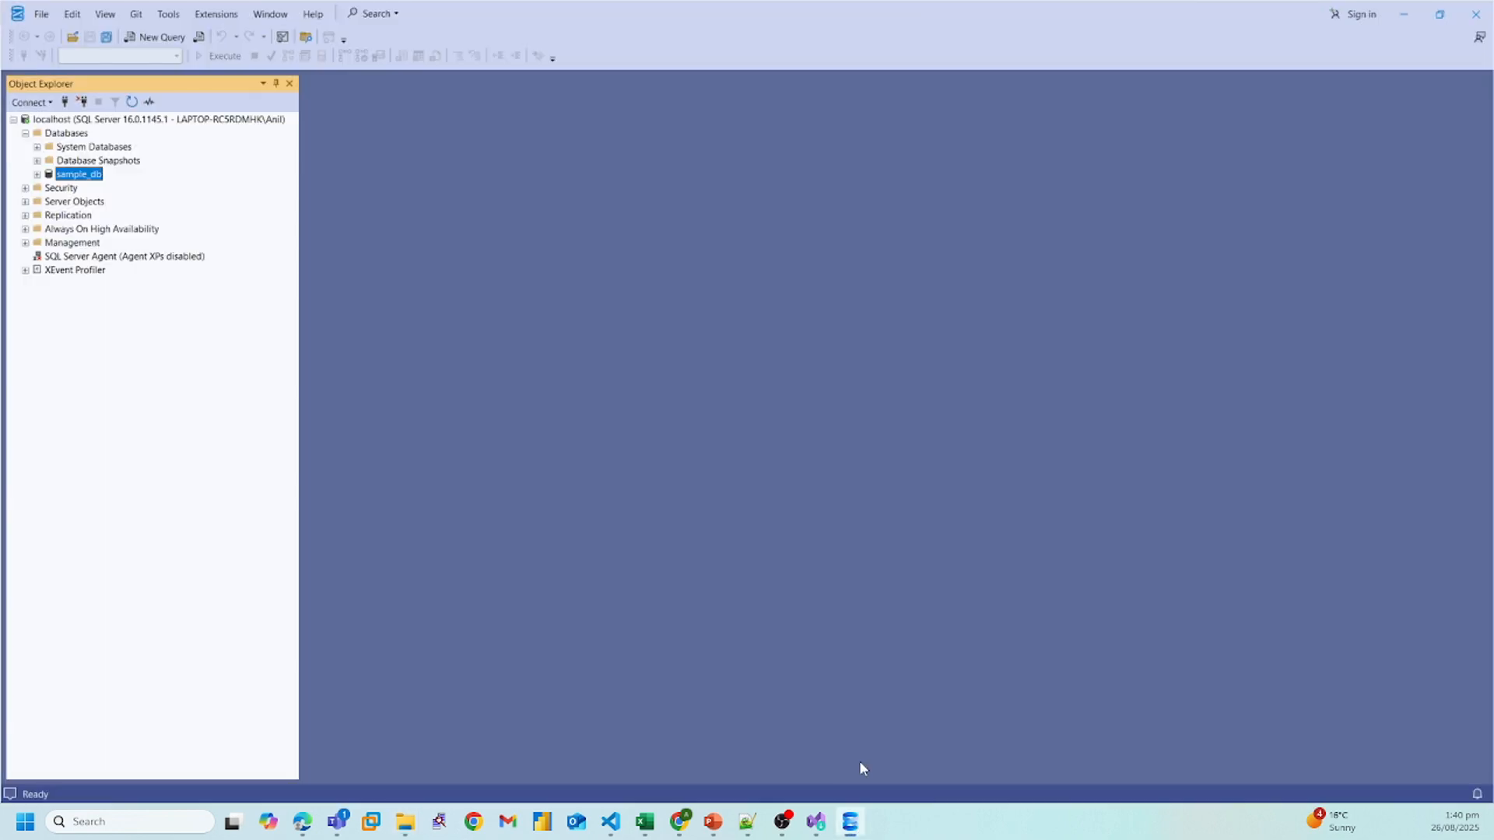
left_click(67, 147)
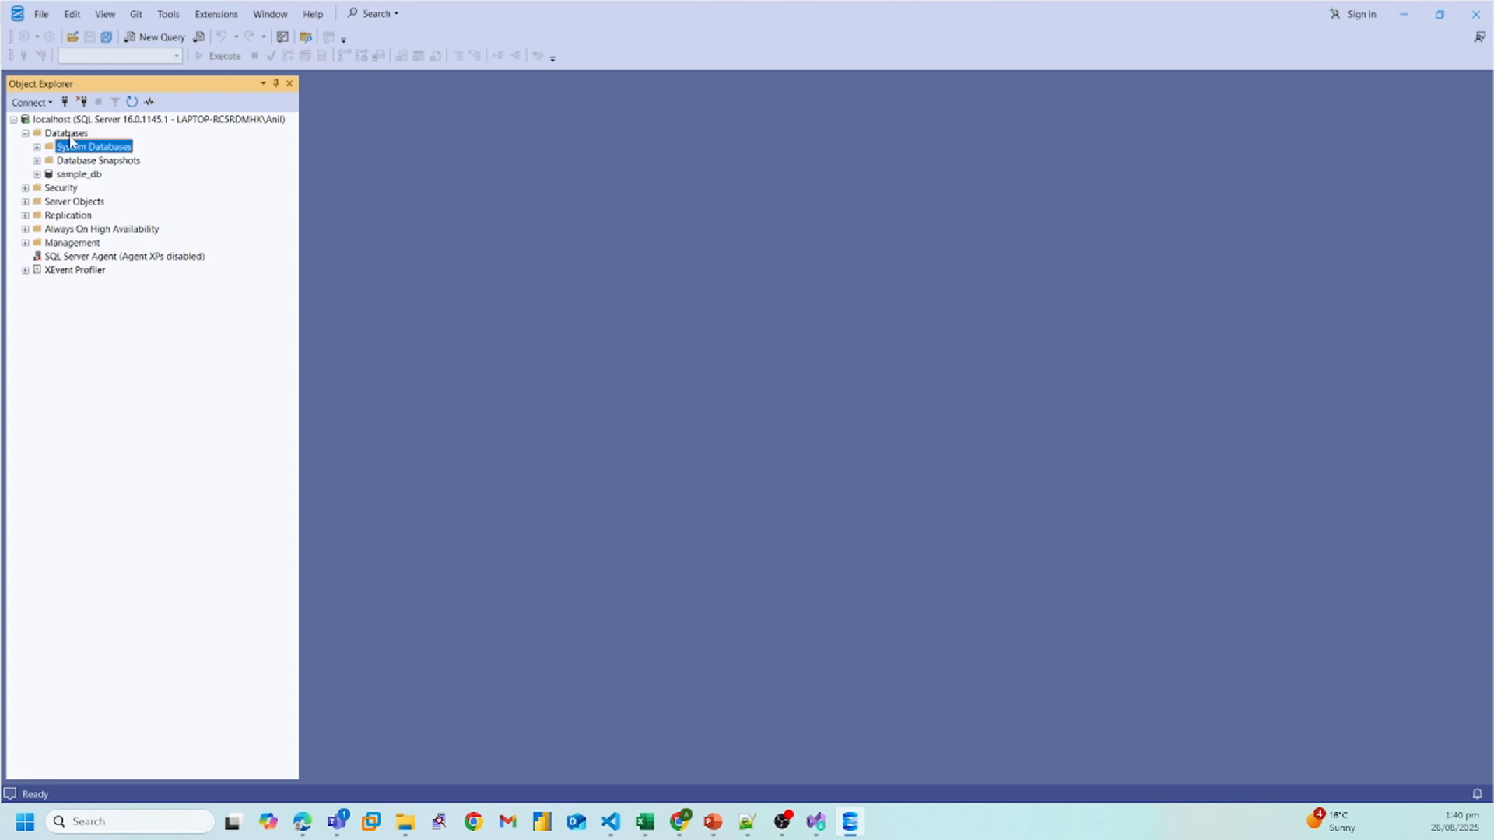
left_click(74, 134)
right_click(76, 138)
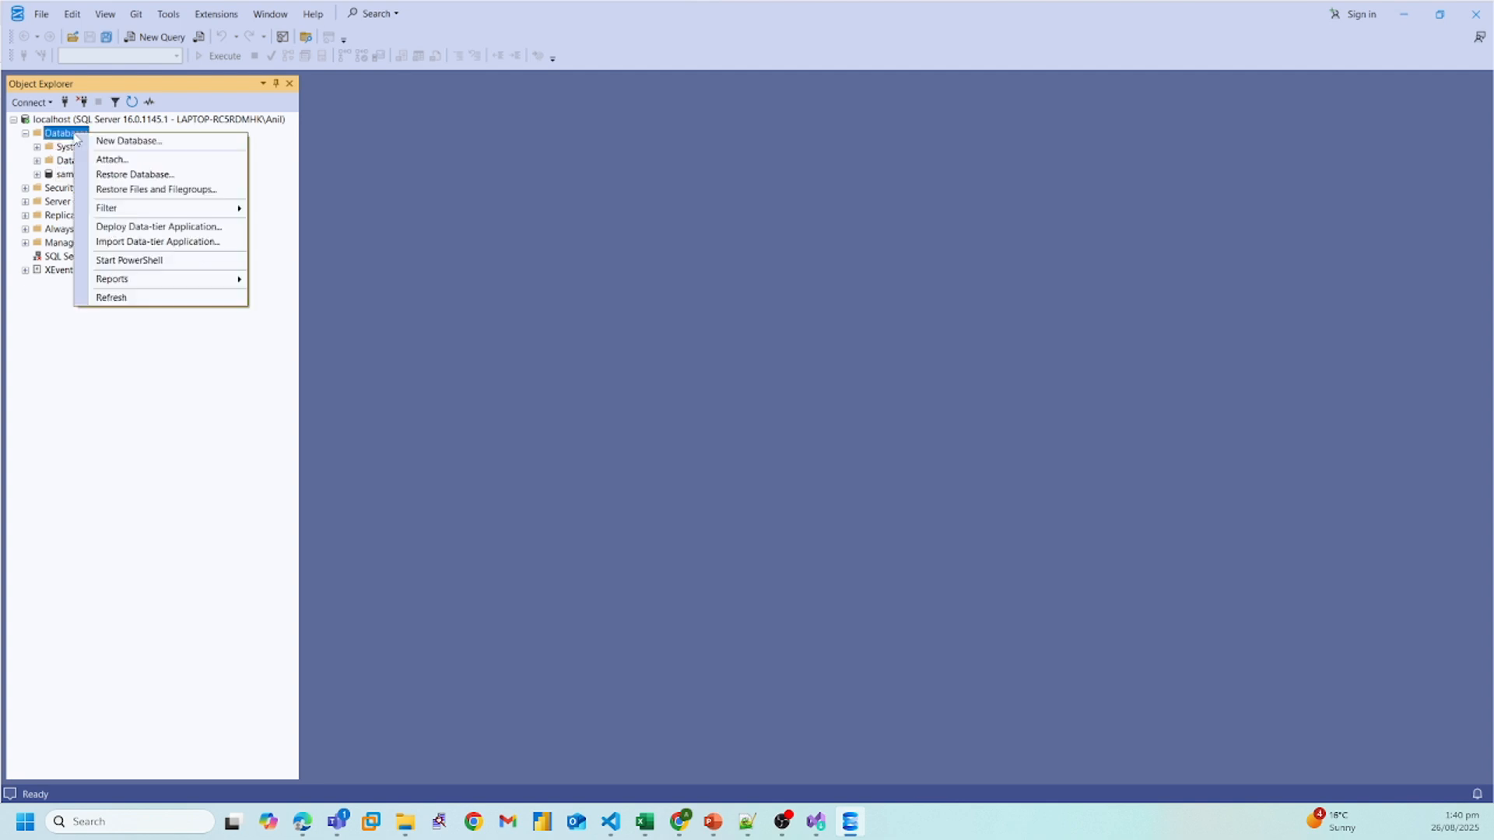
left_click(126, 176)
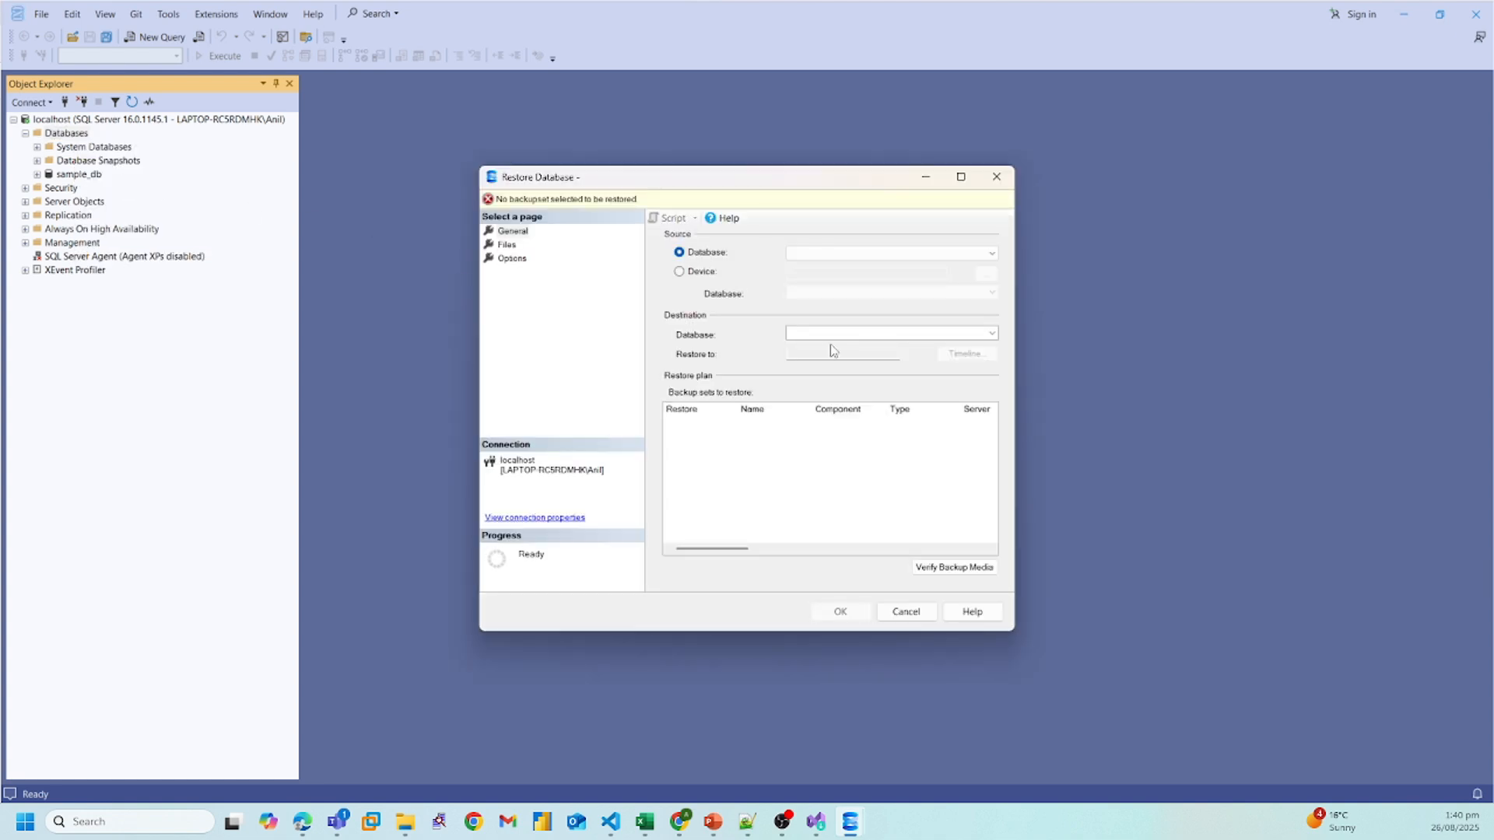
left_click(681, 276)
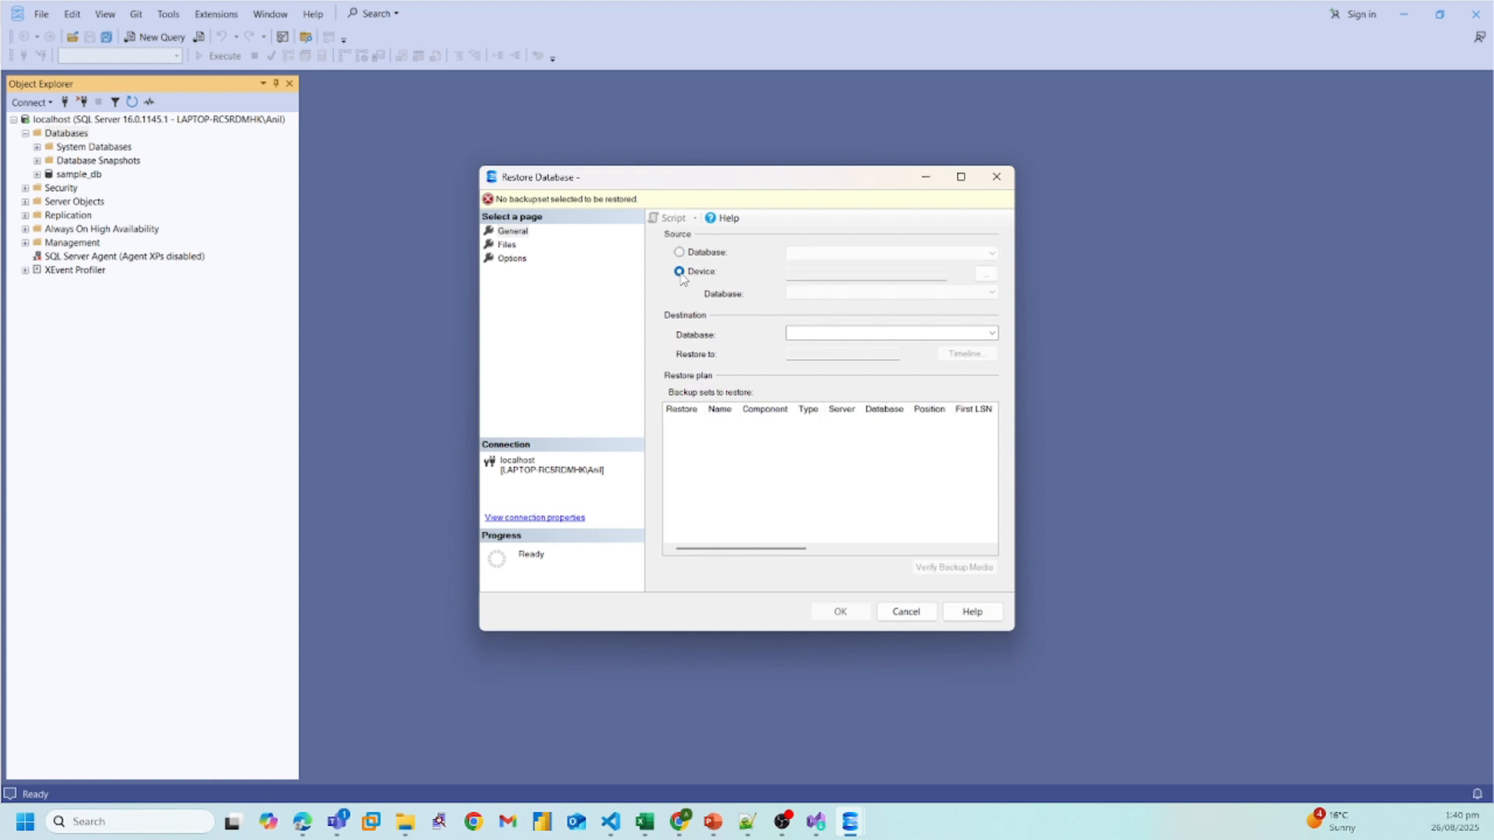
left_click(986, 275)
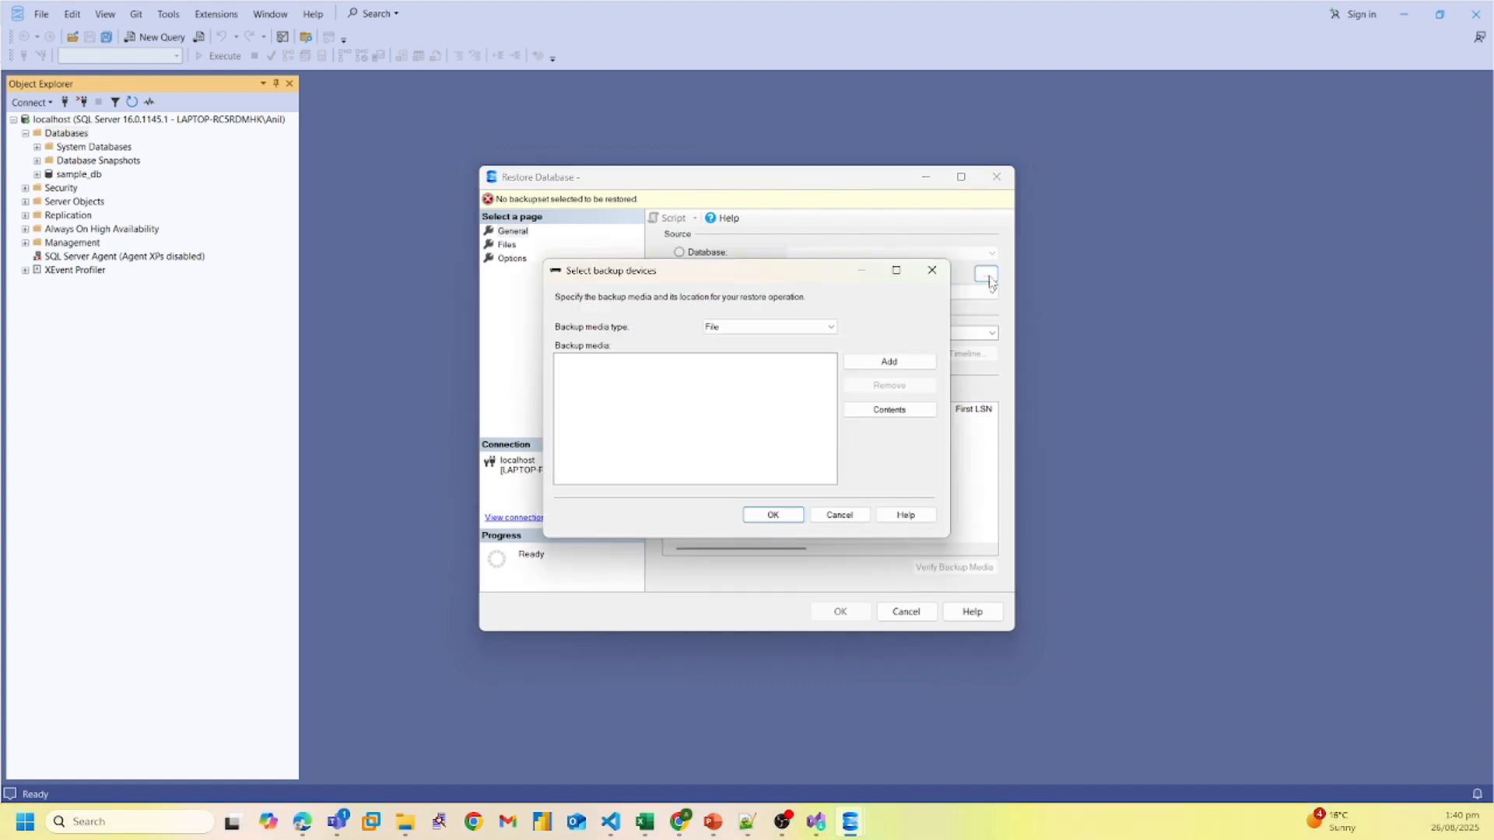
left_click(889, 364)
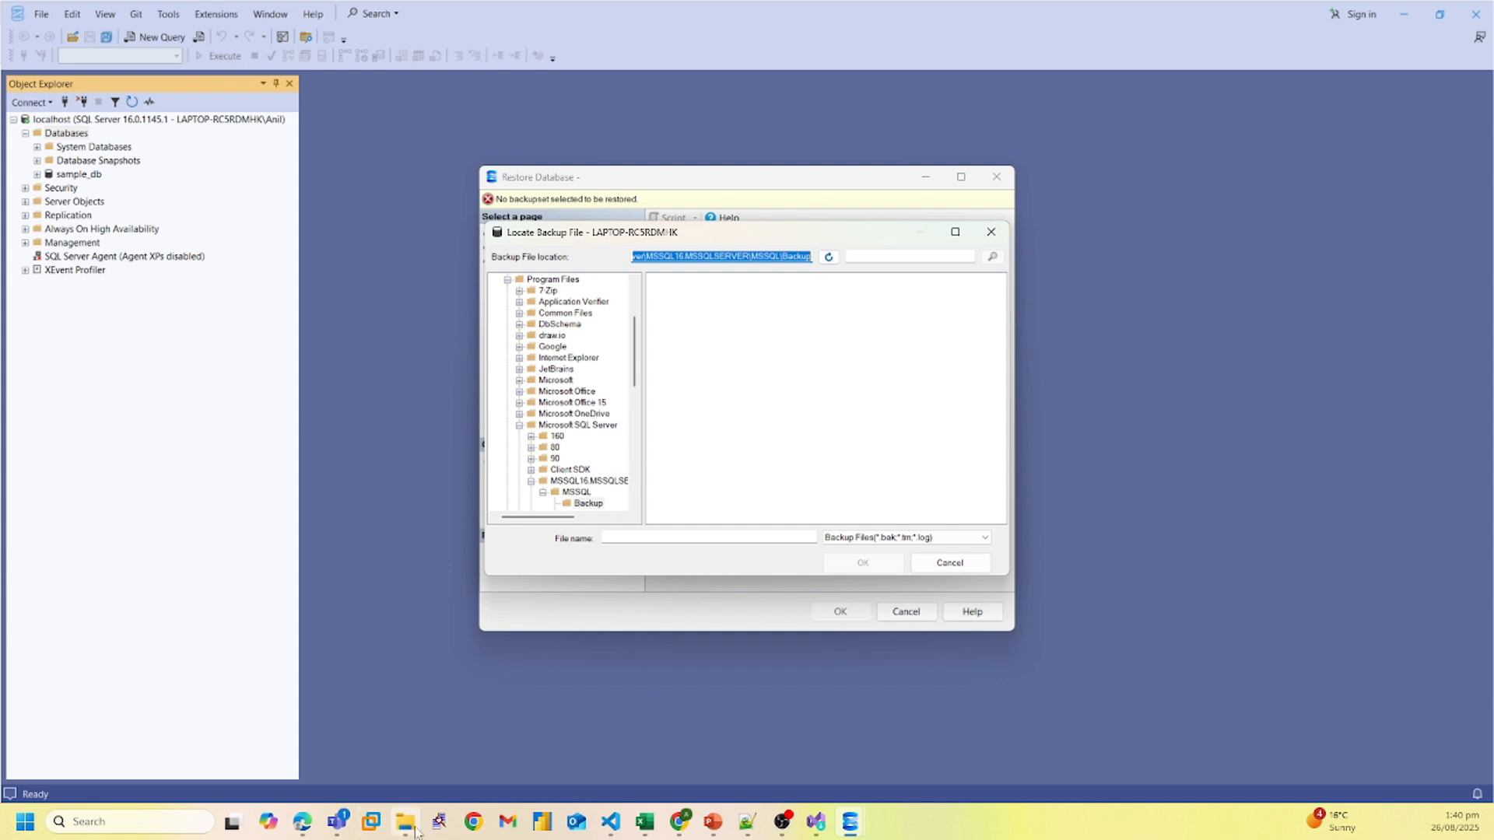
Switch to File Explorer and copy AdventureWorksDW2022.bak from Downloads into the MSSQL16.MSSQLSERVER\MSSQL\Backup folder.
mouse_move(415, 833)
left_click(401, 771)
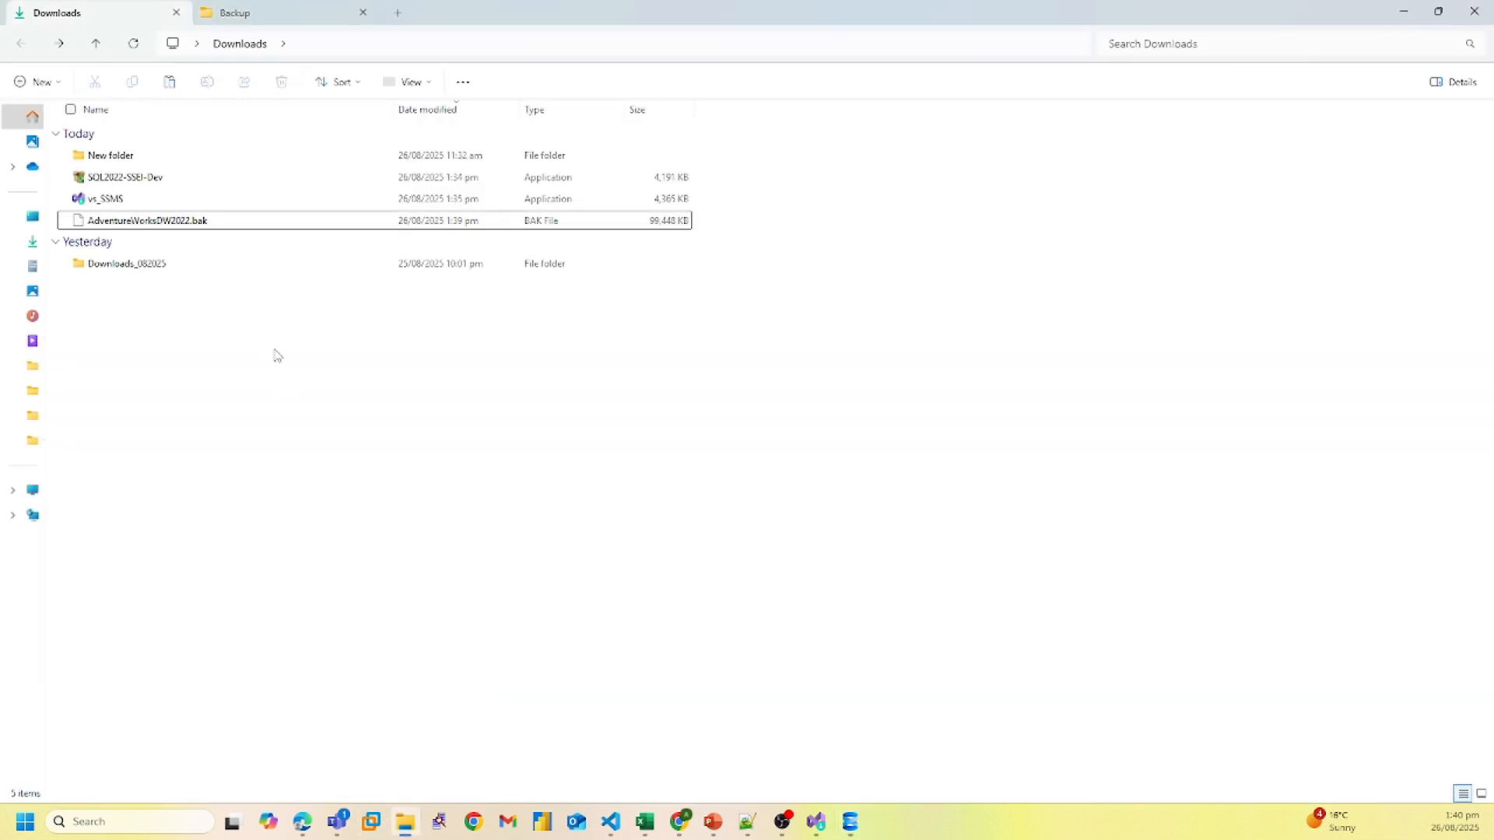
left_click(228, 226)
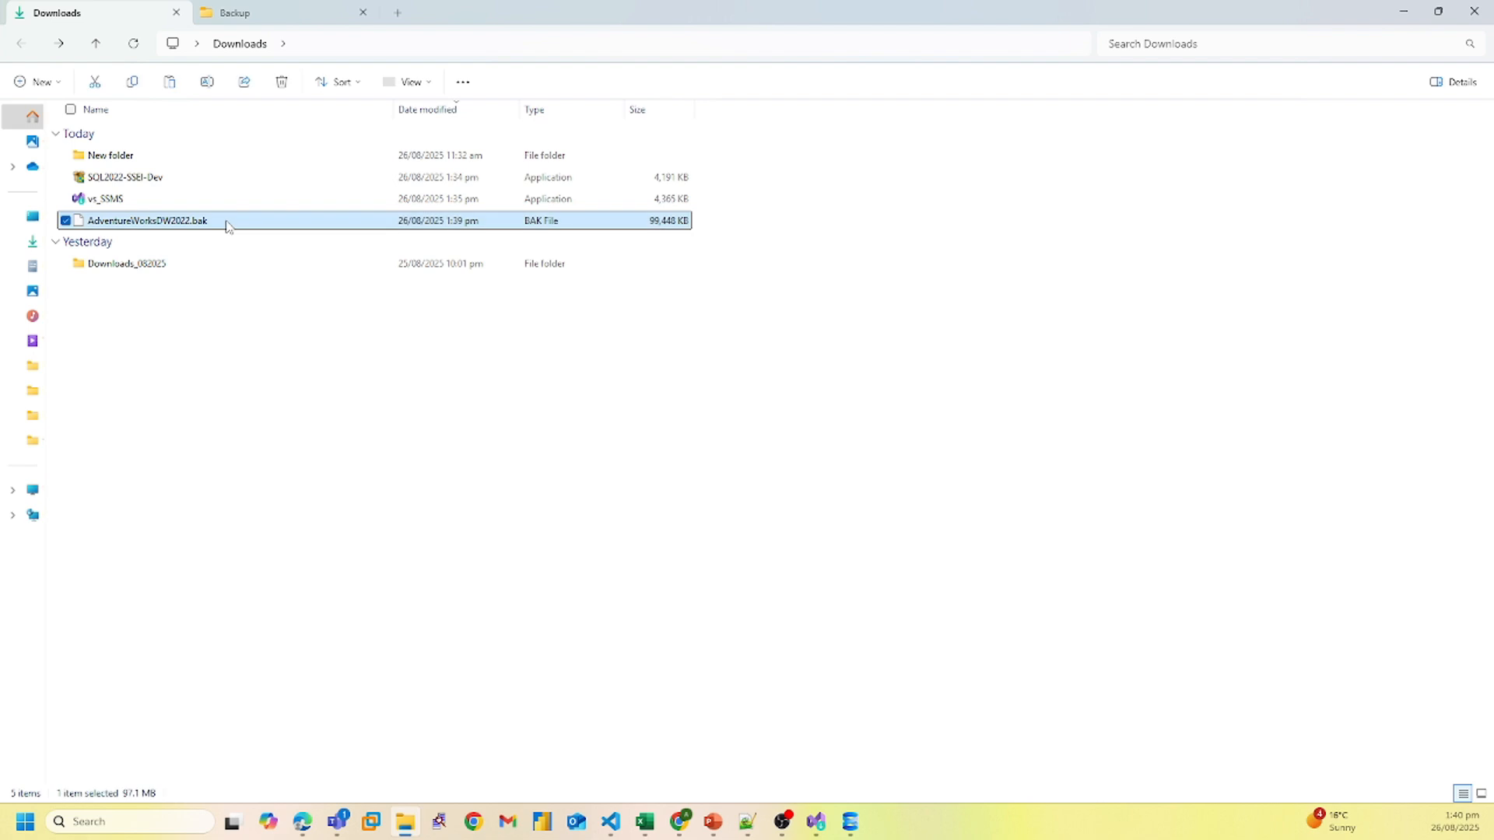
left_click(274, 18)
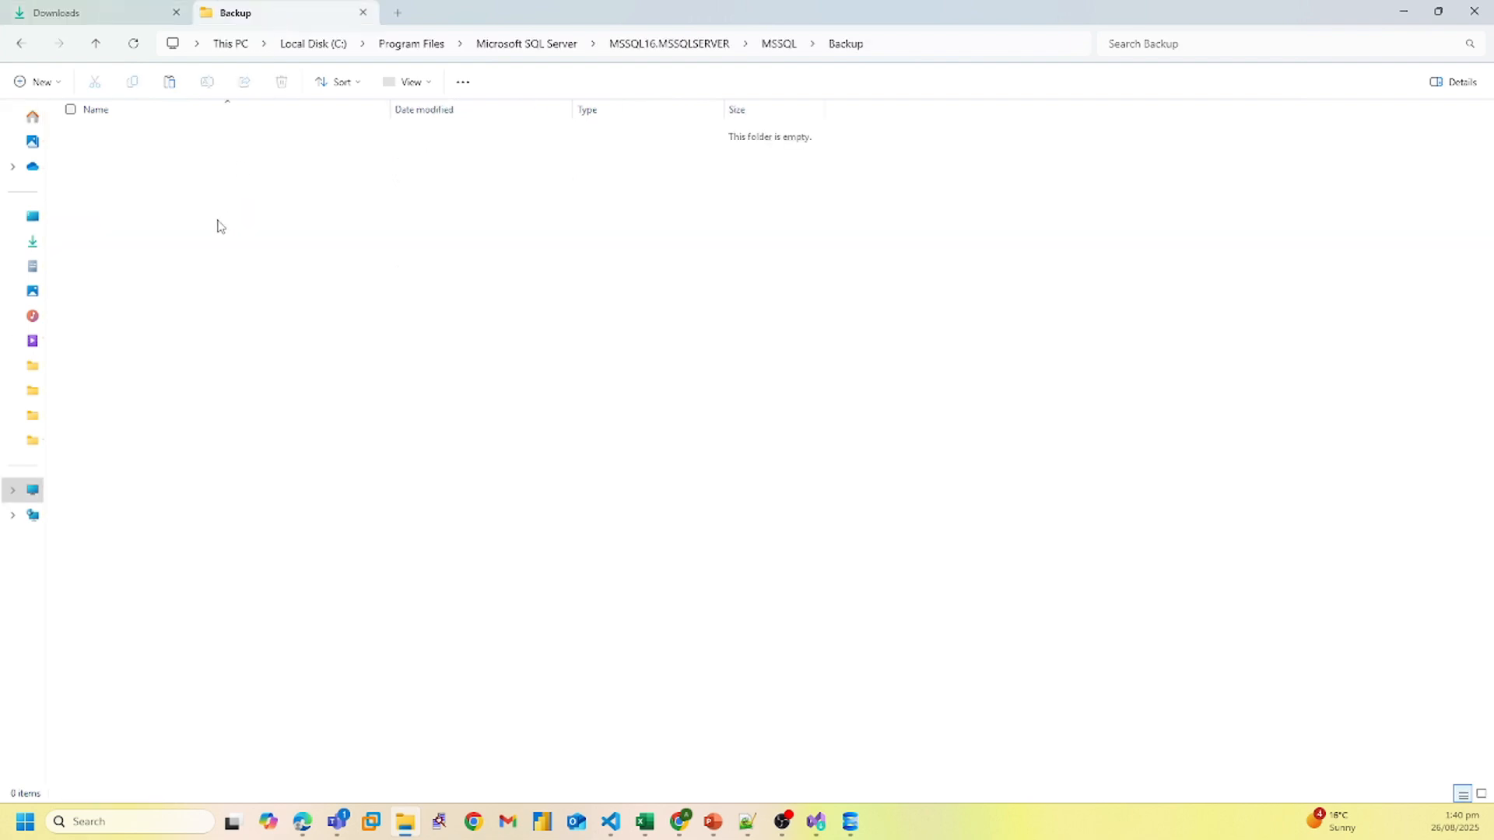
key("ctrl+v")
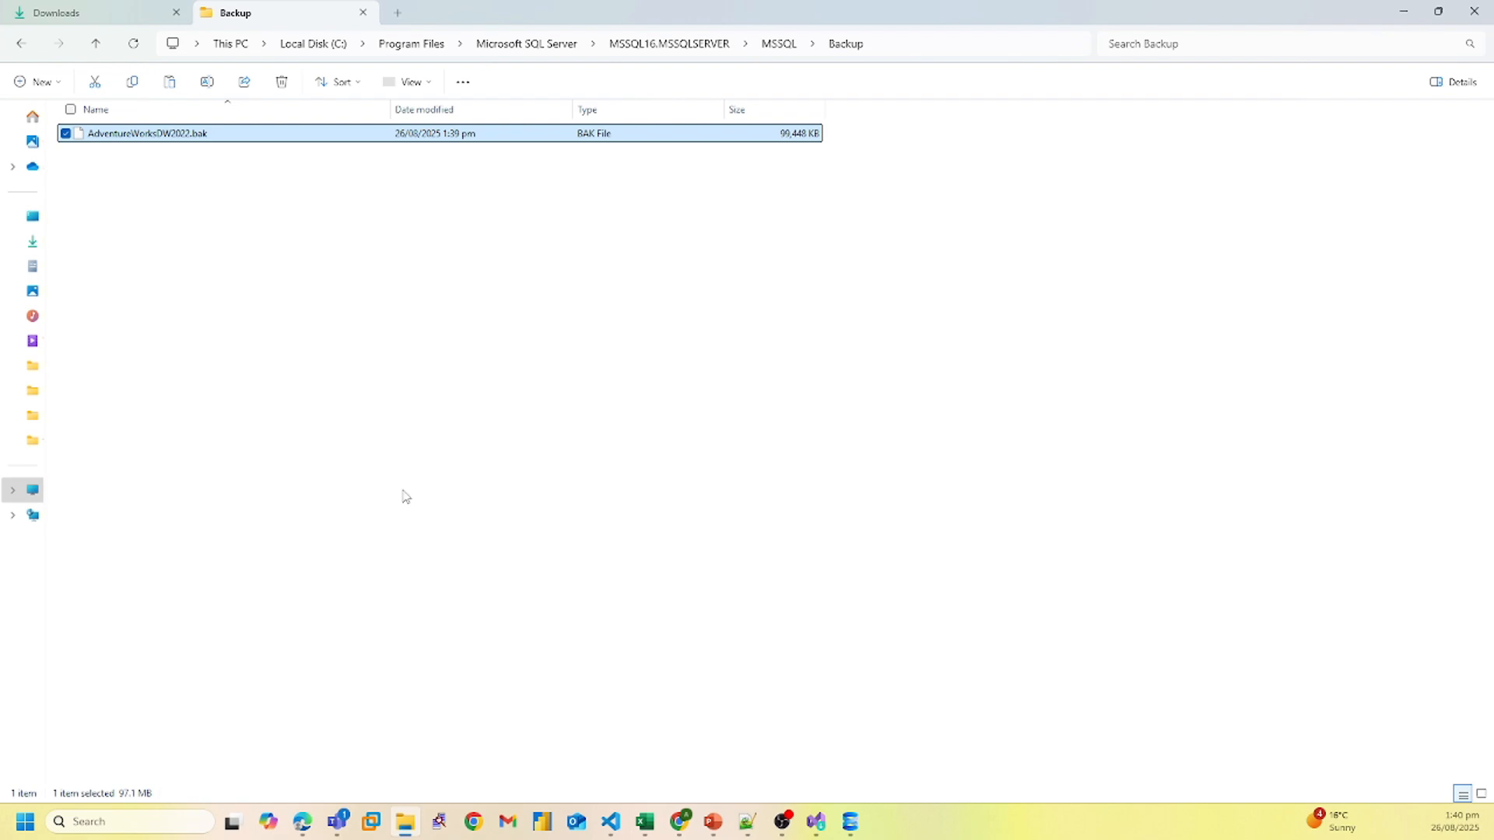
left_click(406, 495)
Return to the SSMS backup file browser, refresh it, choose AdventureWorksDW2022.bak as the backup media, and restore the database.
mouse_move(844, 826)
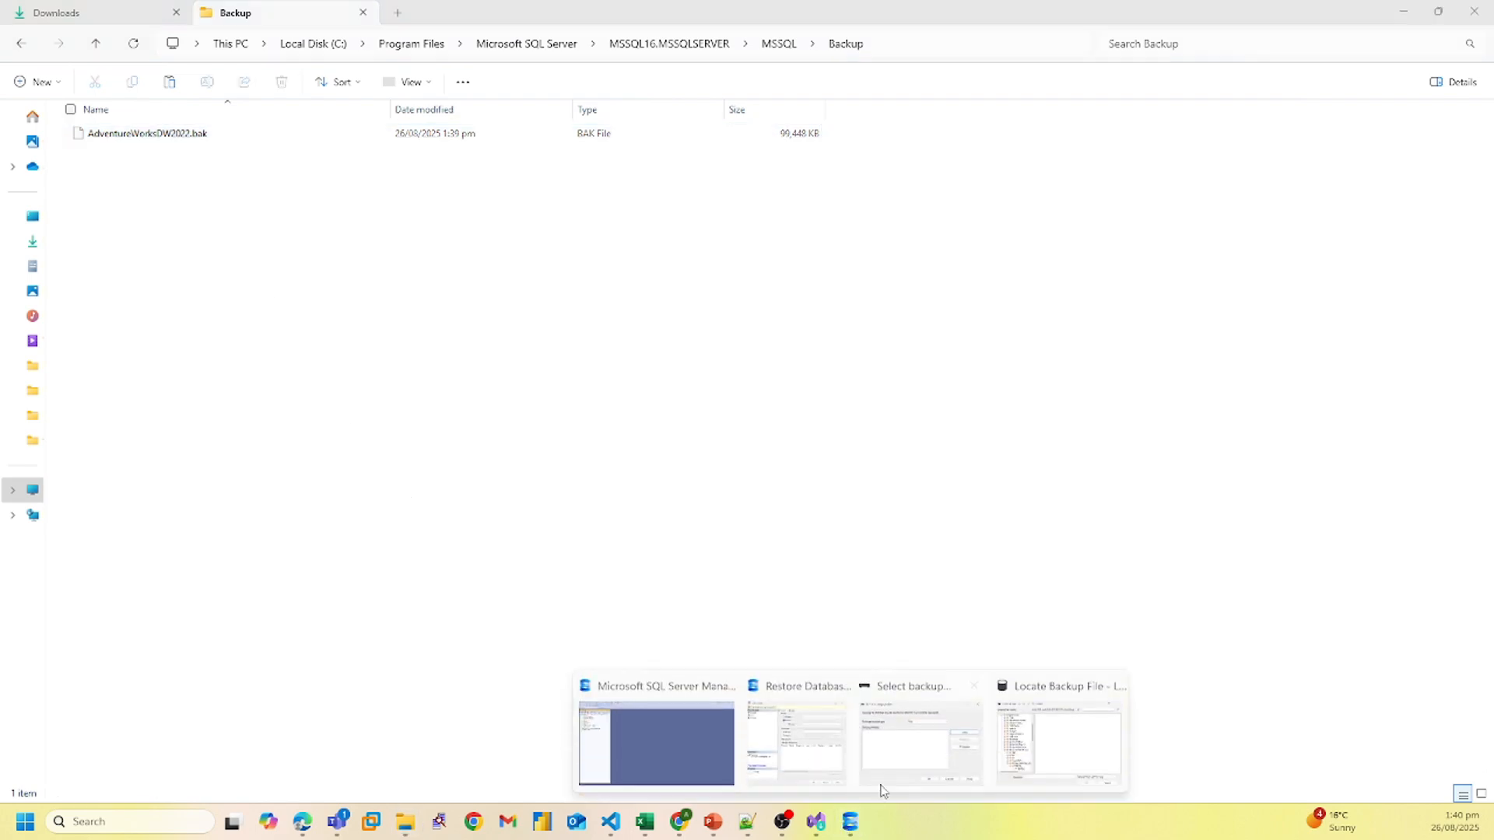
left_click(899, 769)
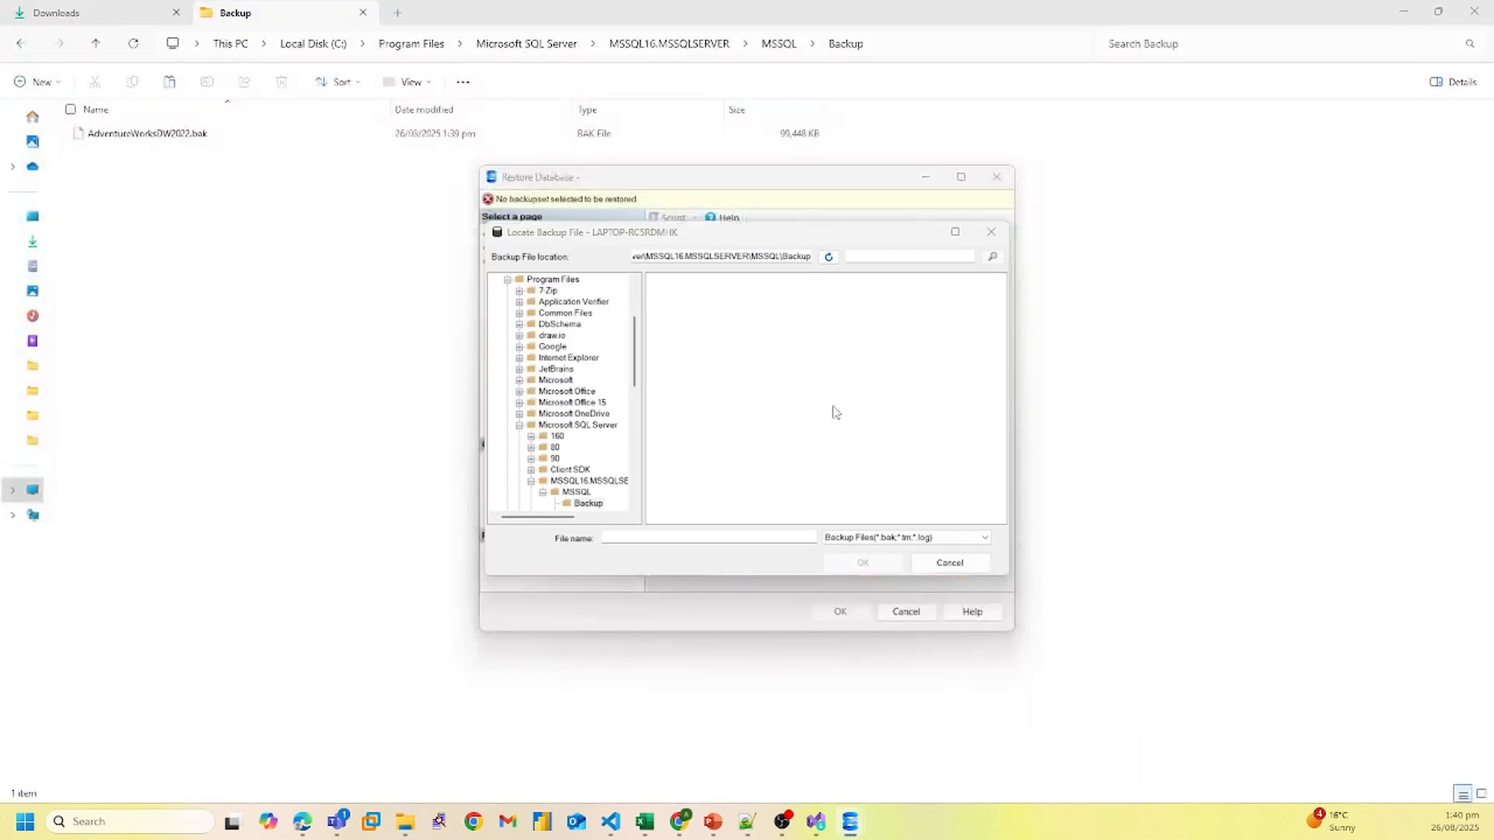
left_click(828, 257)
left_click(731, 281)
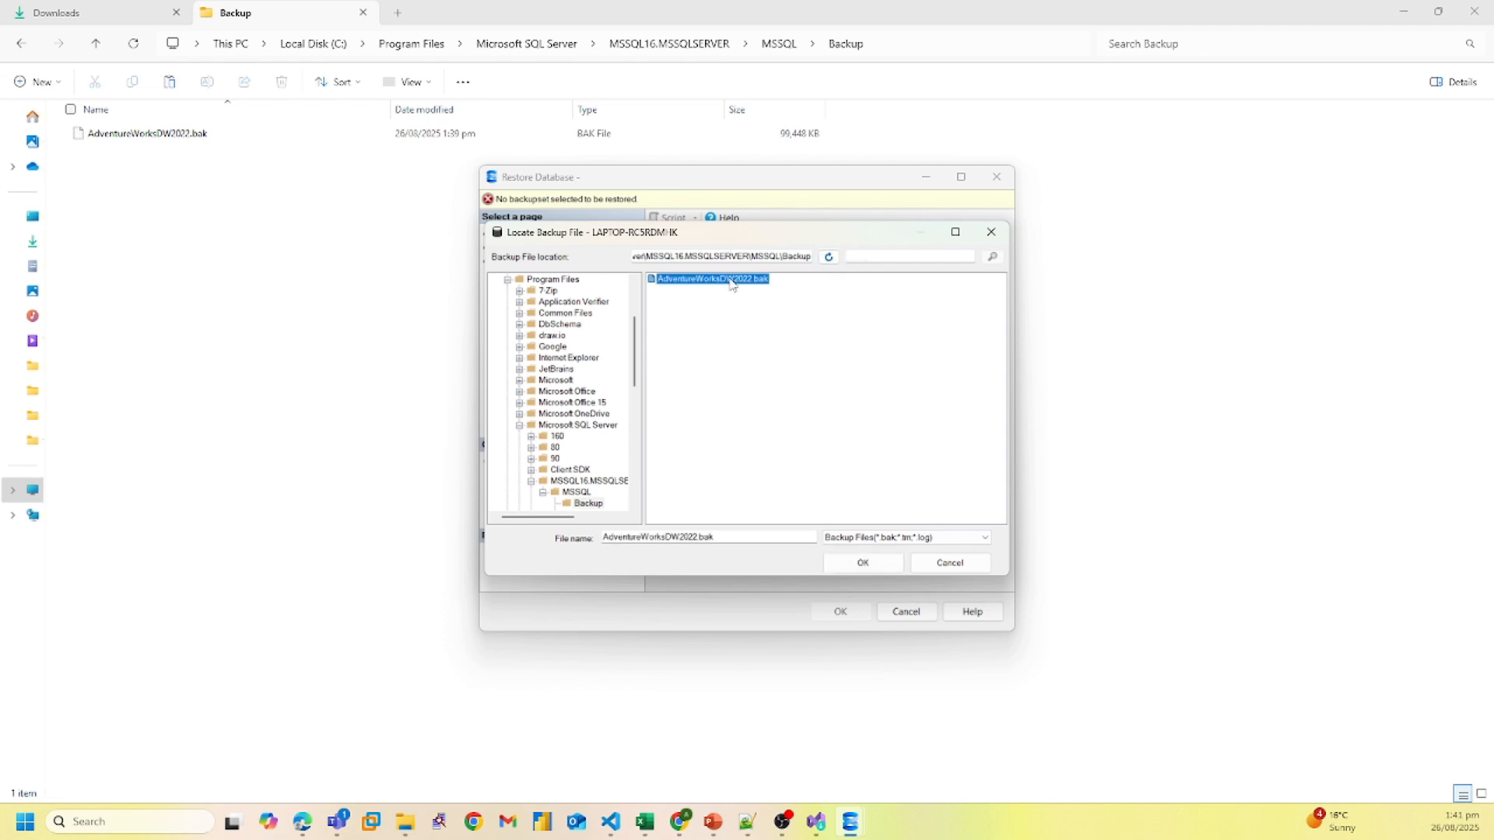
left_click(865, 565)
left_click(773, 515)
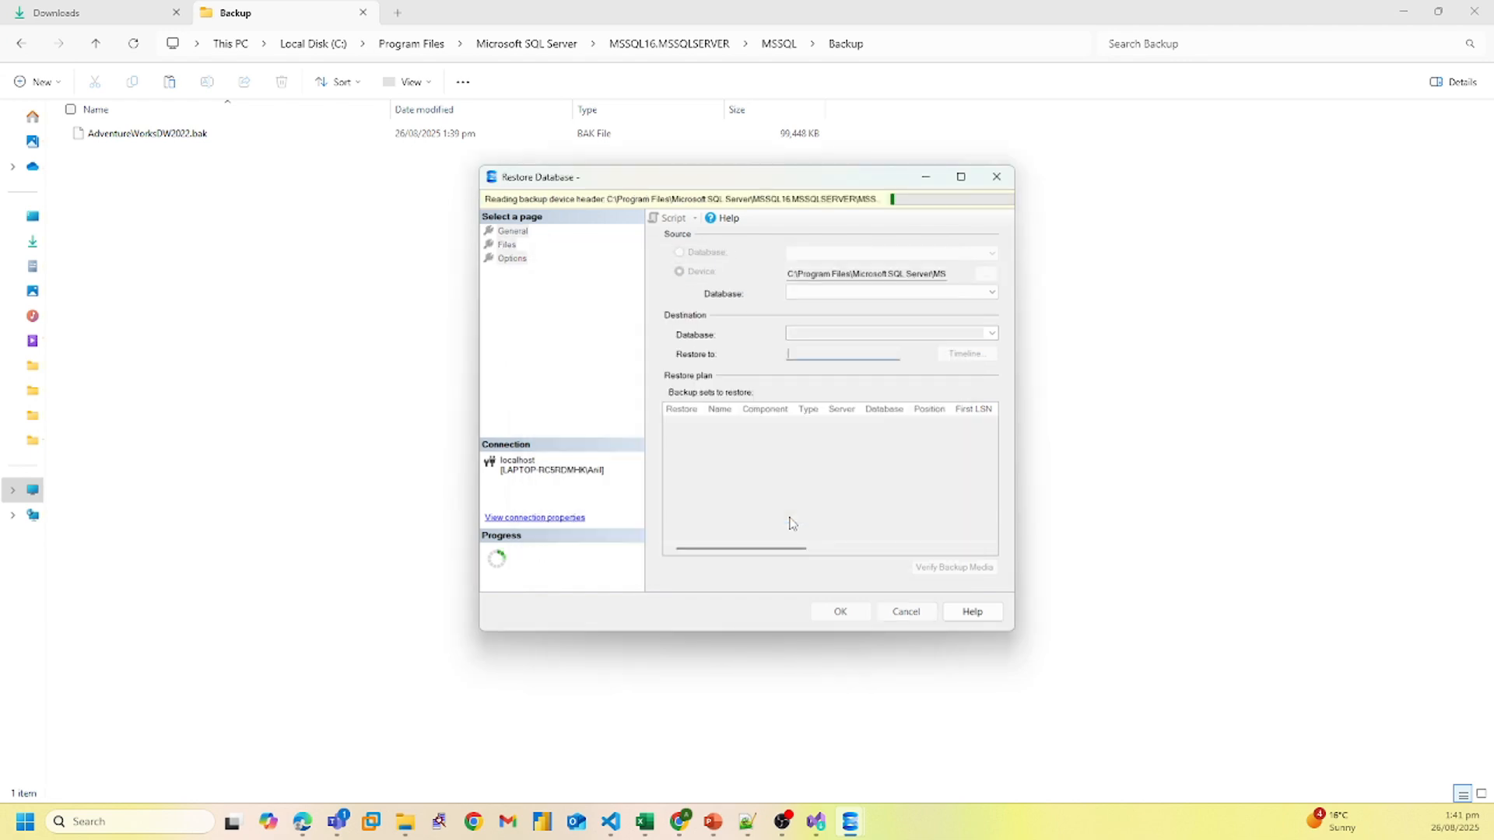
left_click(845, 615)
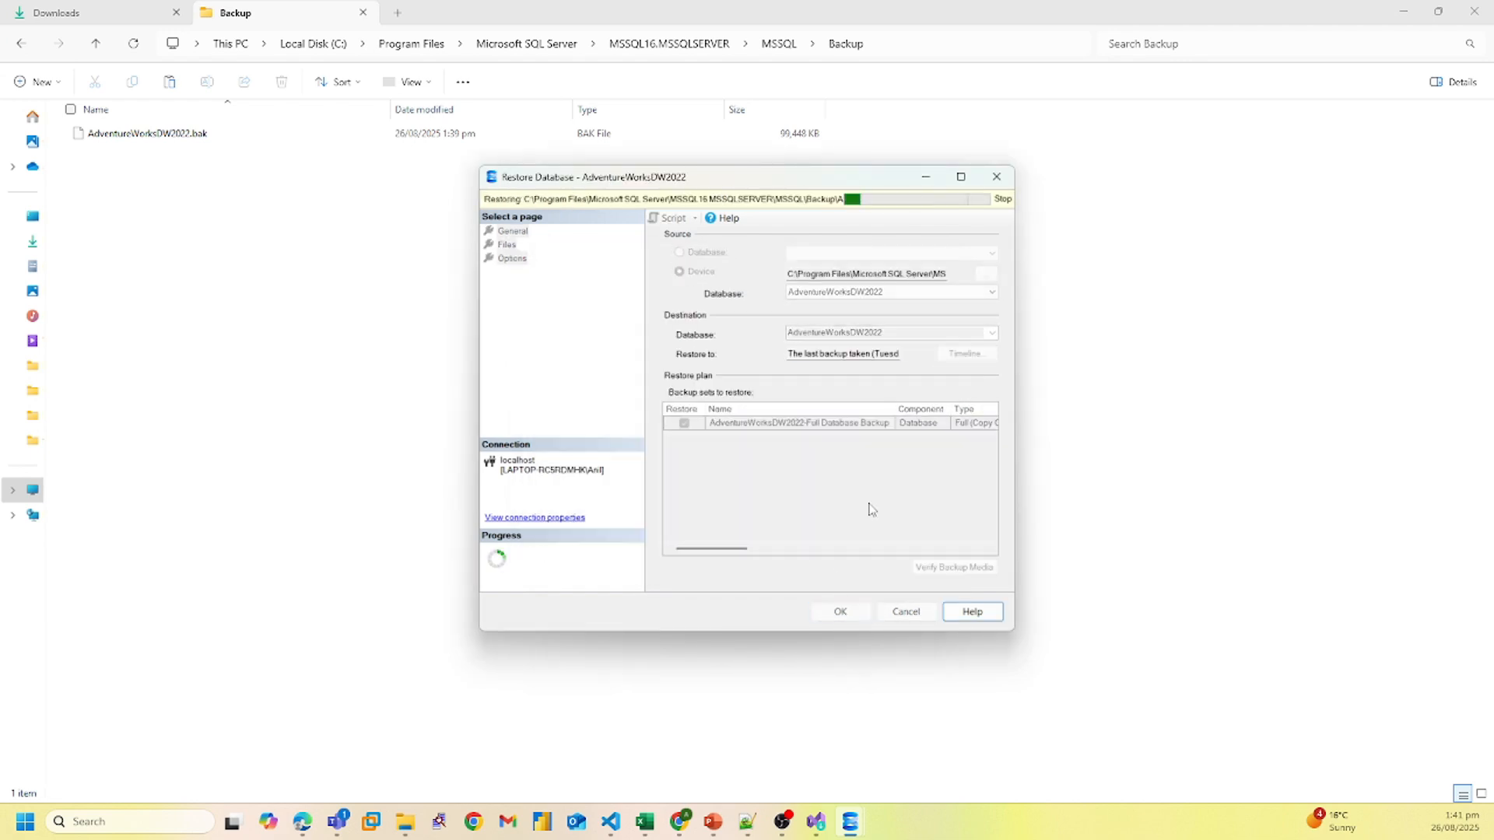
left_click(854, 469)
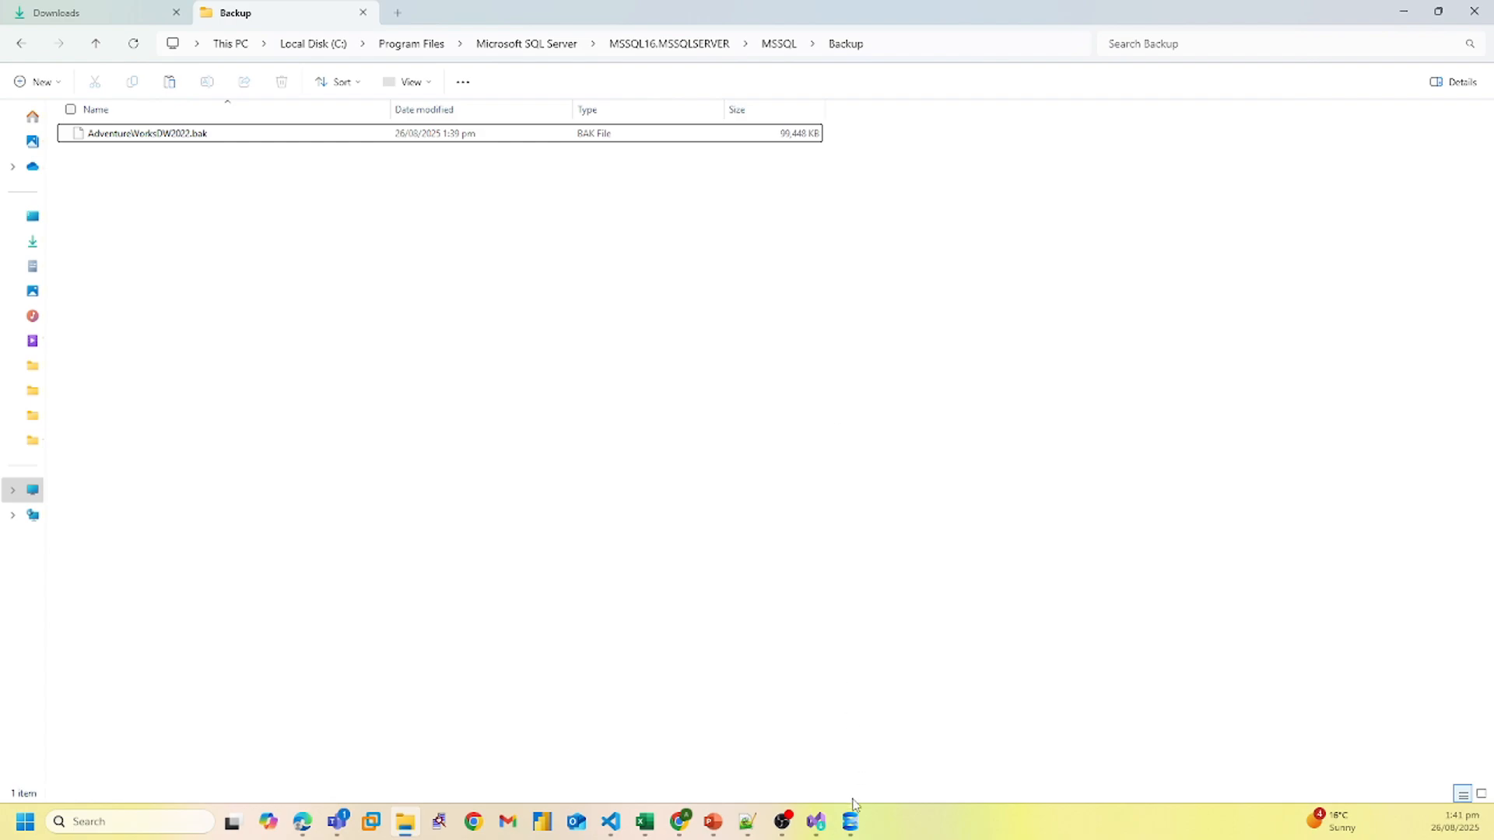
Switch back to the main SSMS window and examine the tables in the AdventureWorksDW2022 database.
left_click(849, 822)
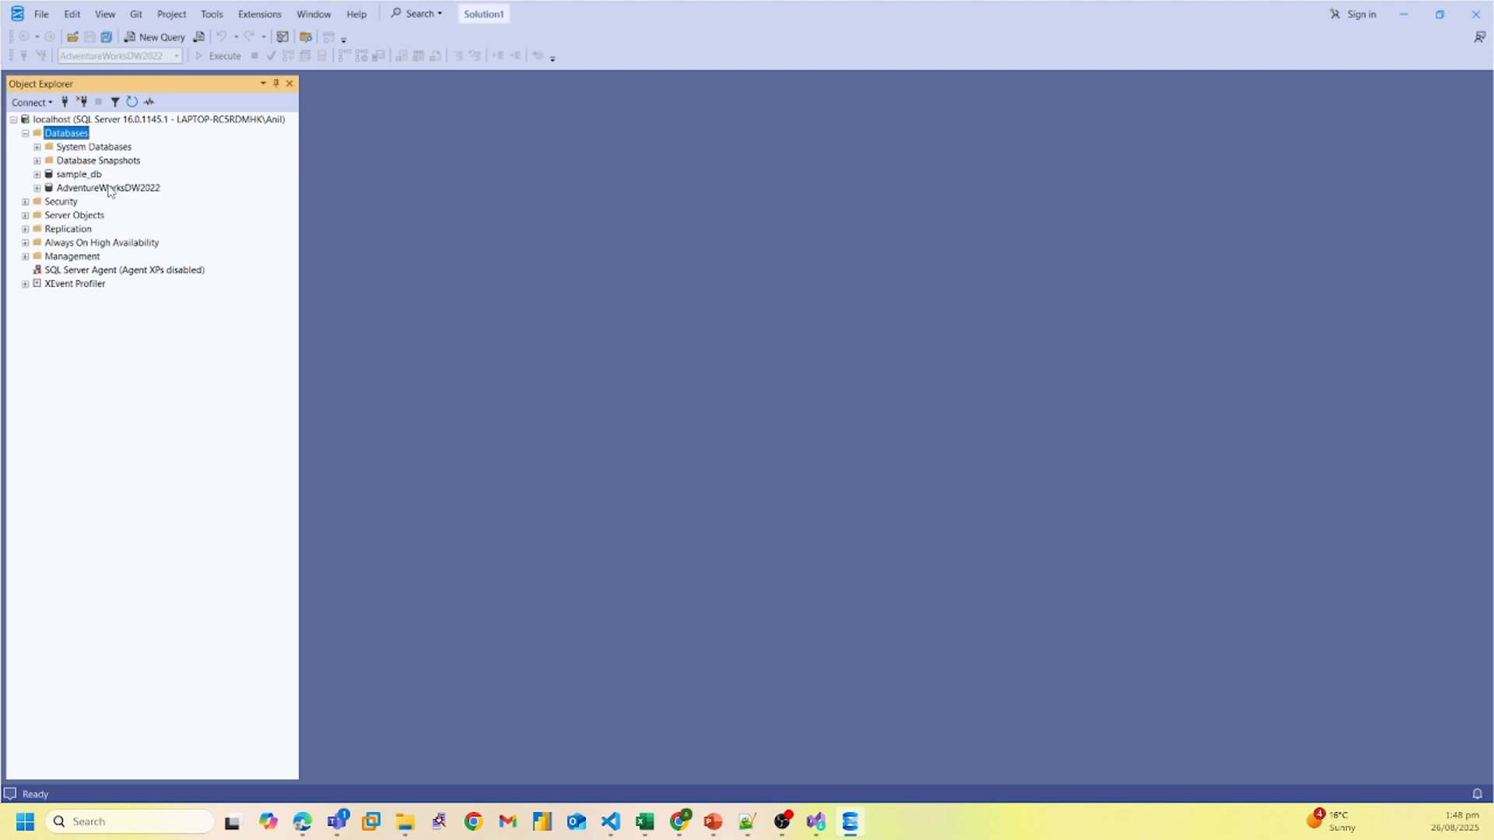
left_click(105, 189)
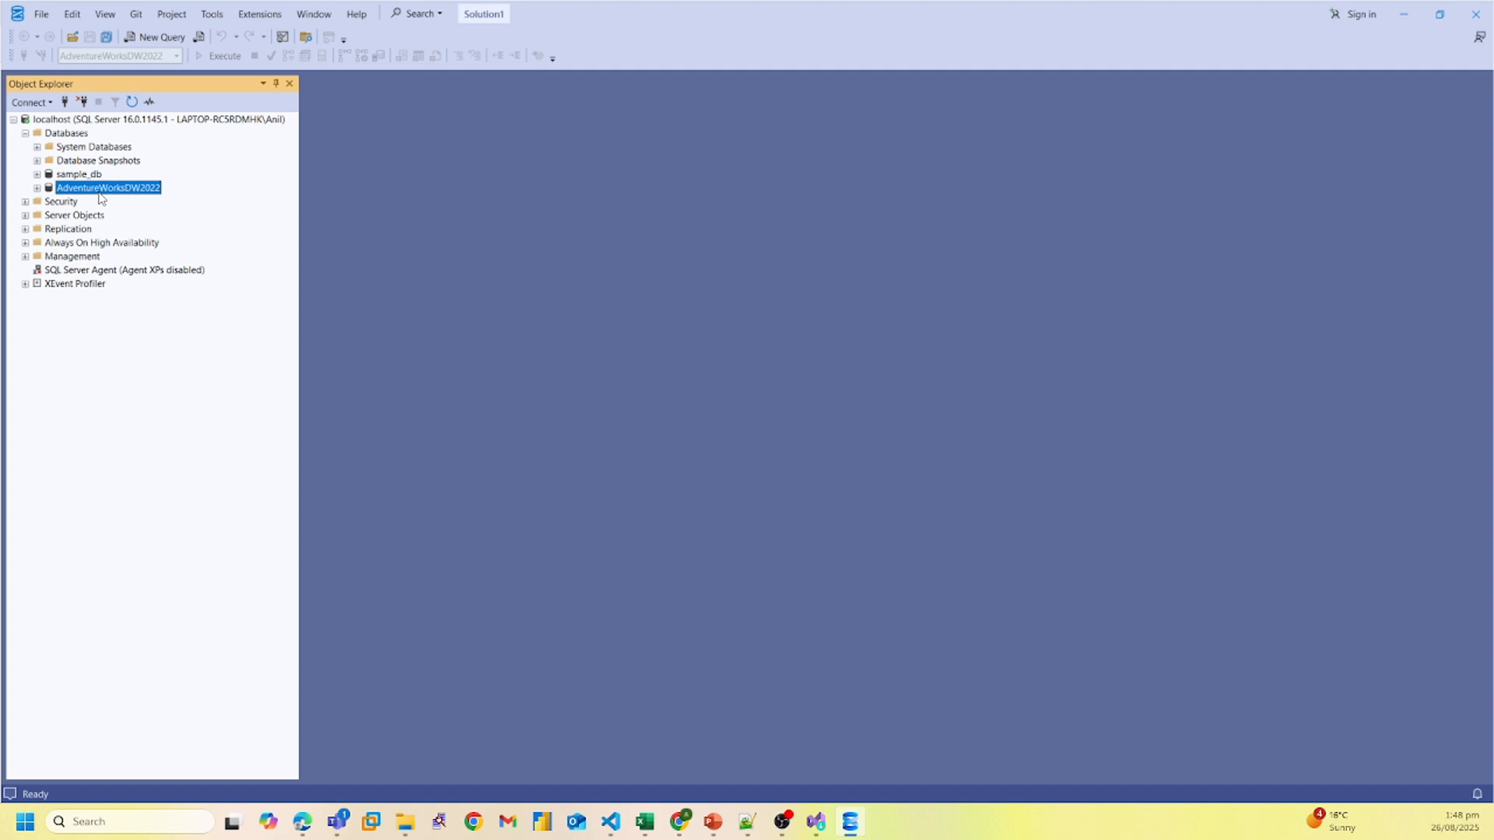
left_click(38, 188)
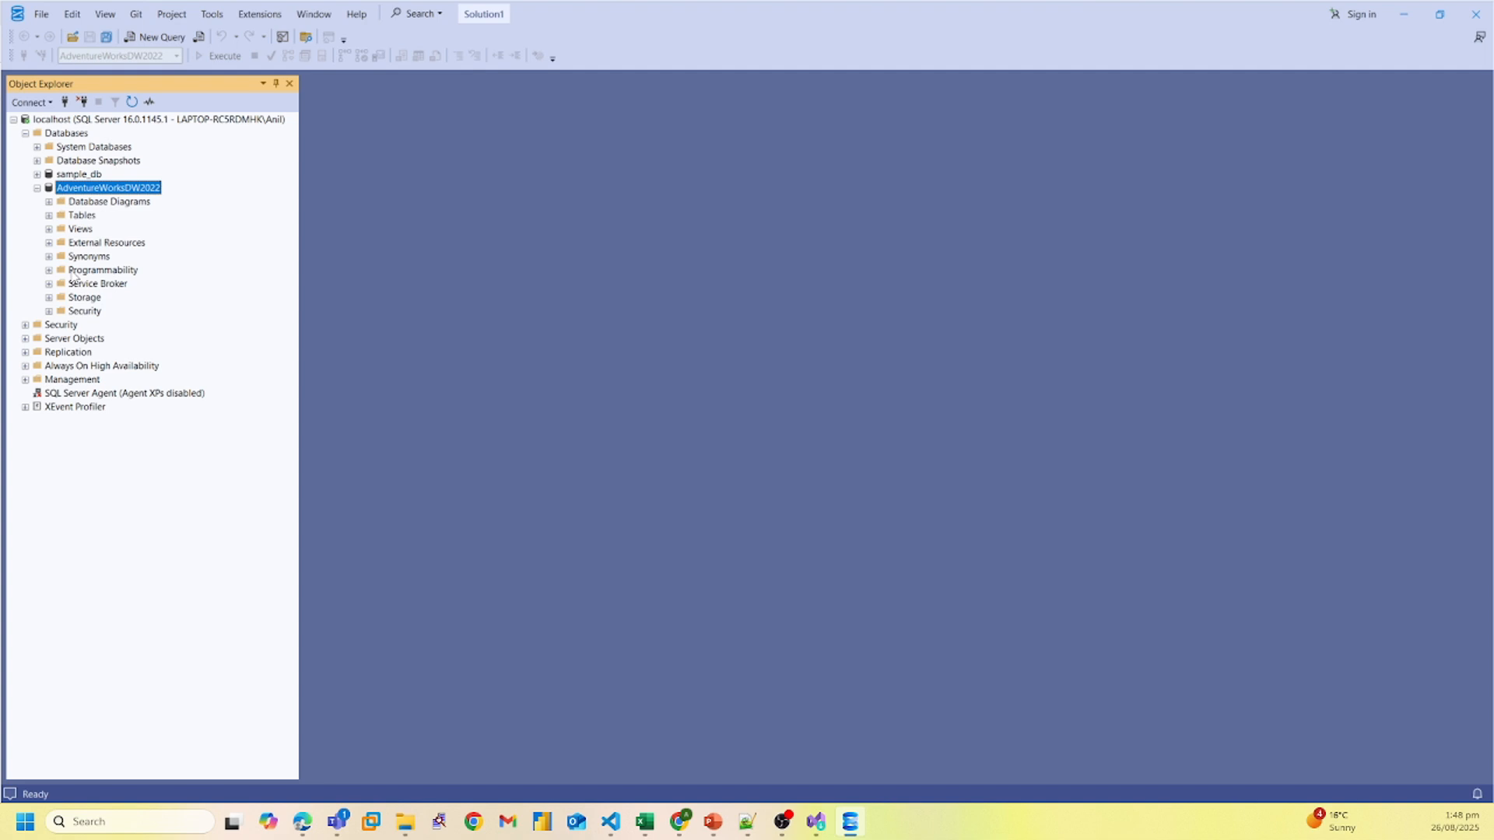
left_click(49, 216)
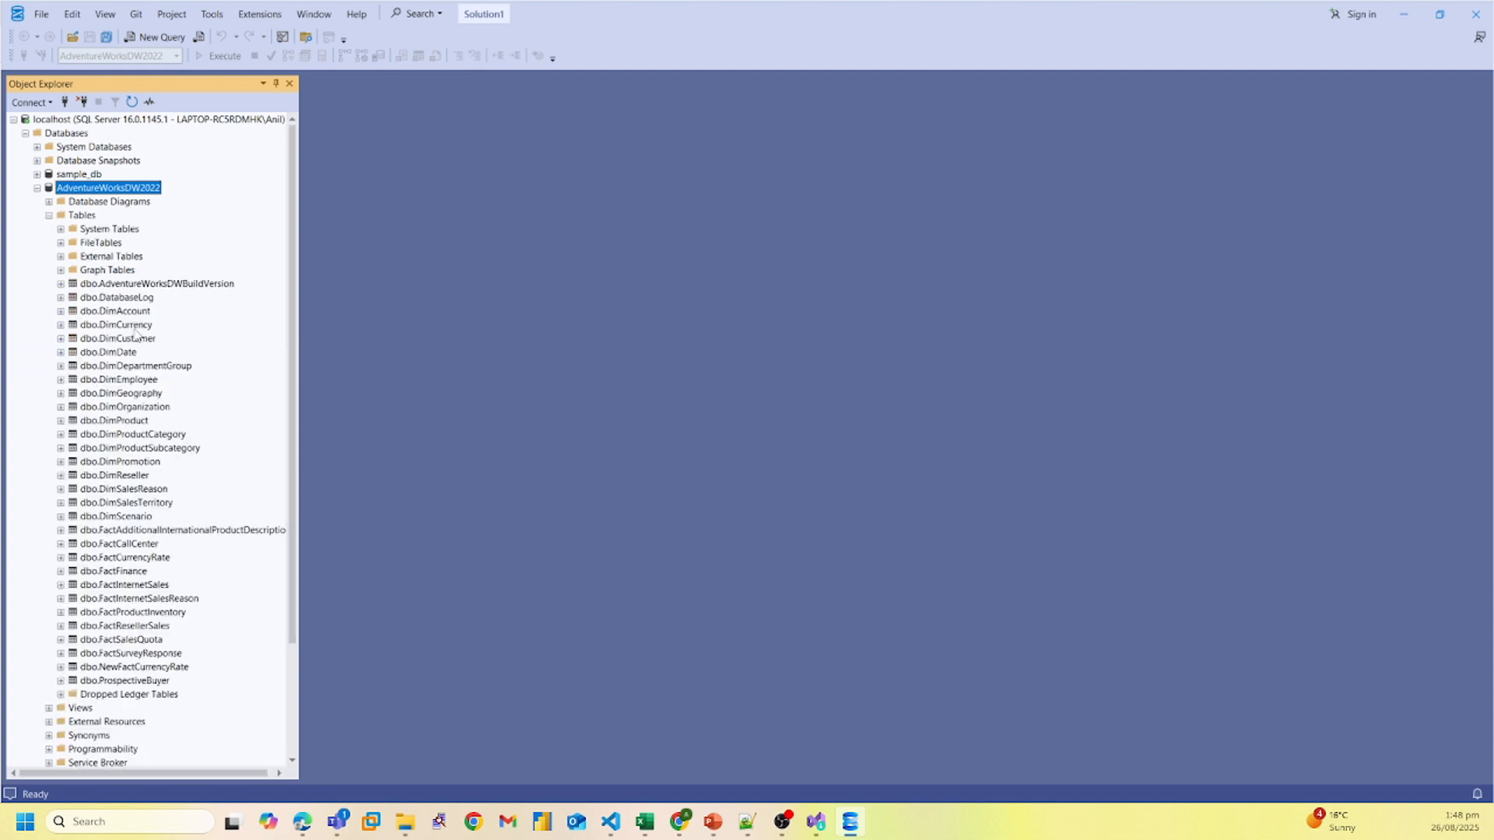
Query the top 1000 rows of dbo.DimProduct and look through the generated SELECT statement.
left_click(115, 421)
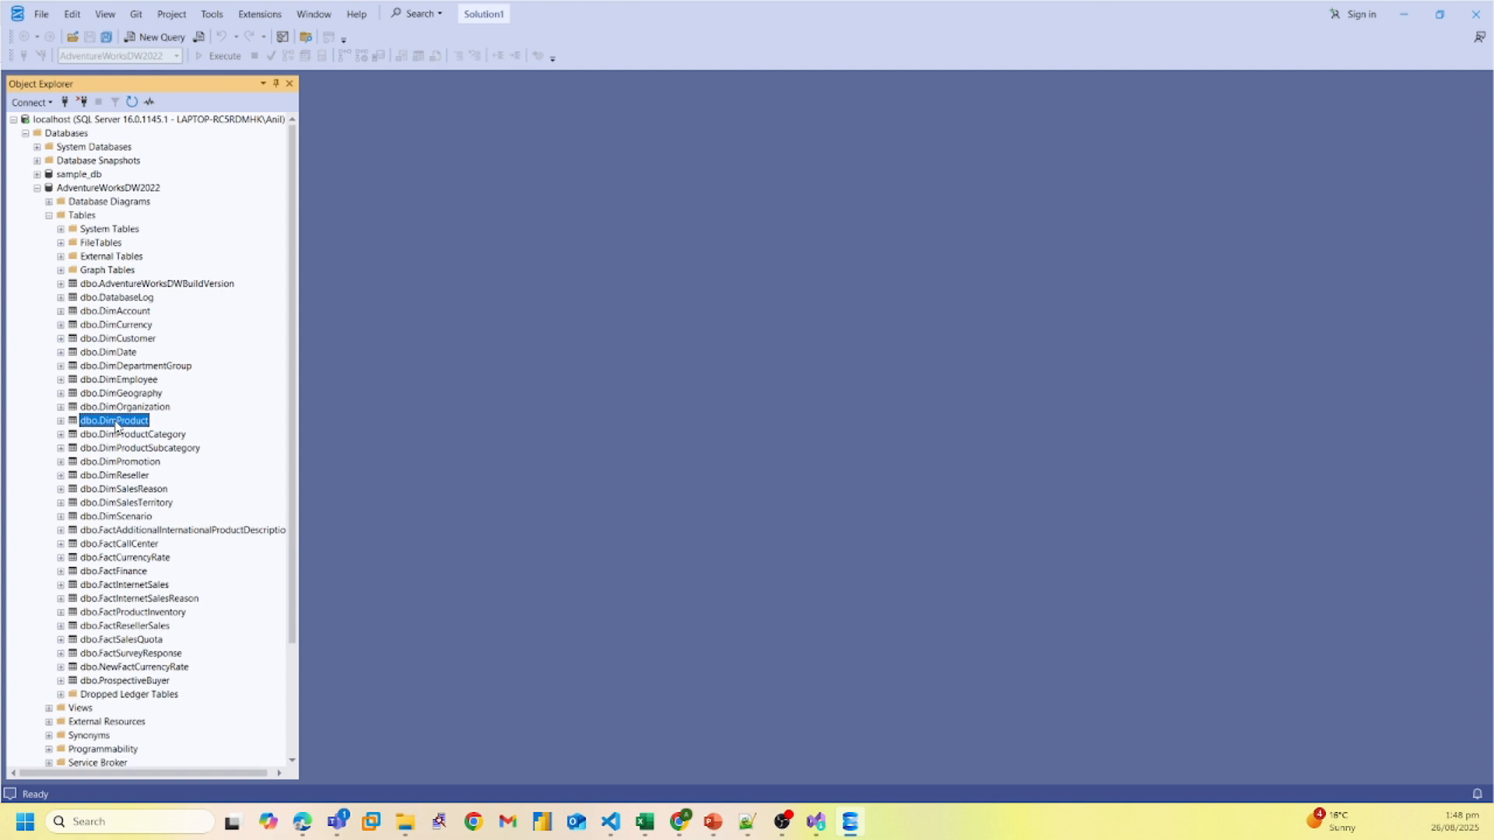
right_click(117, 427)
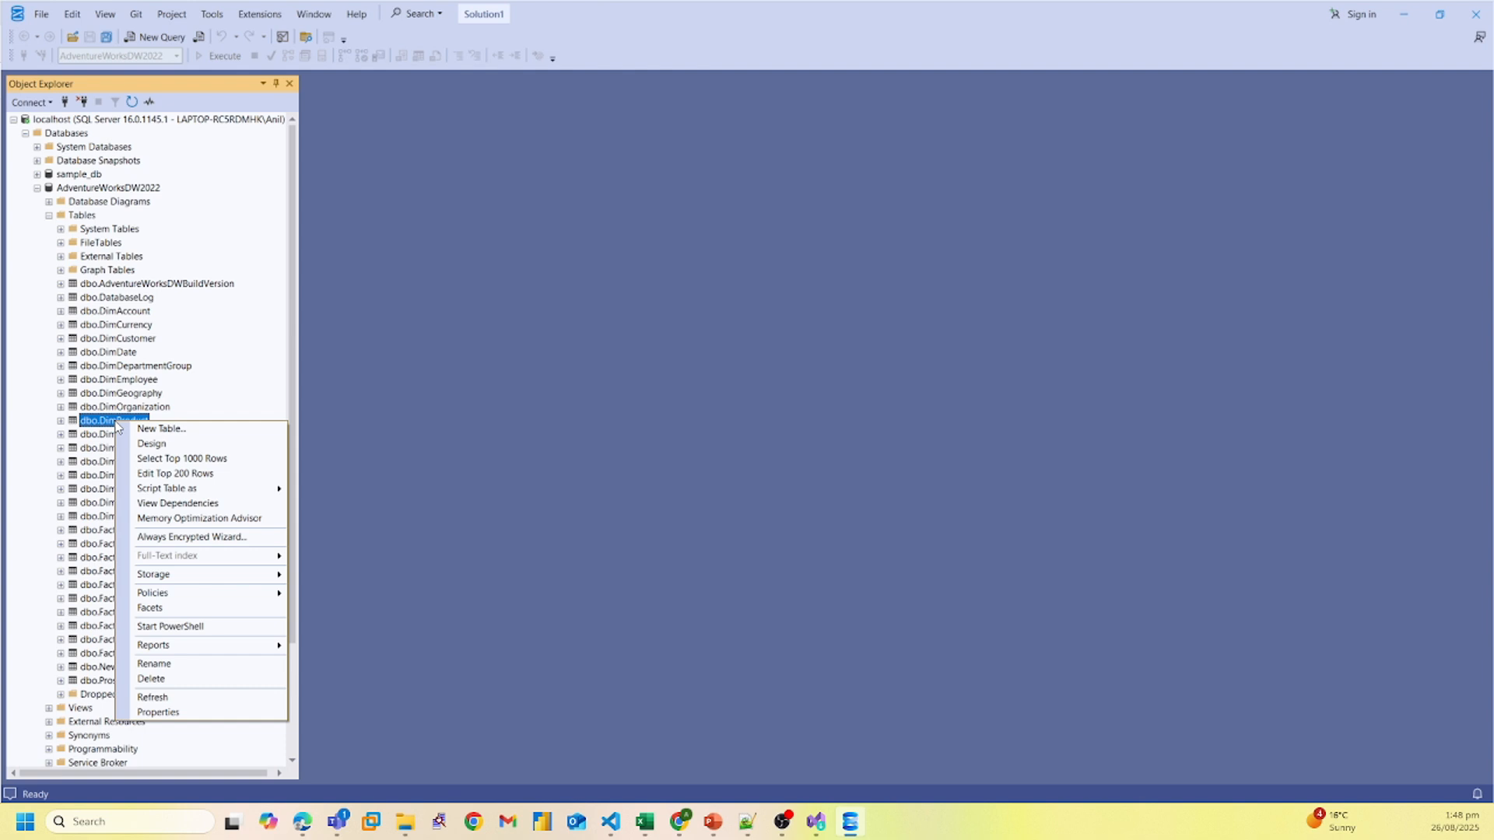
left_click(161, 459)
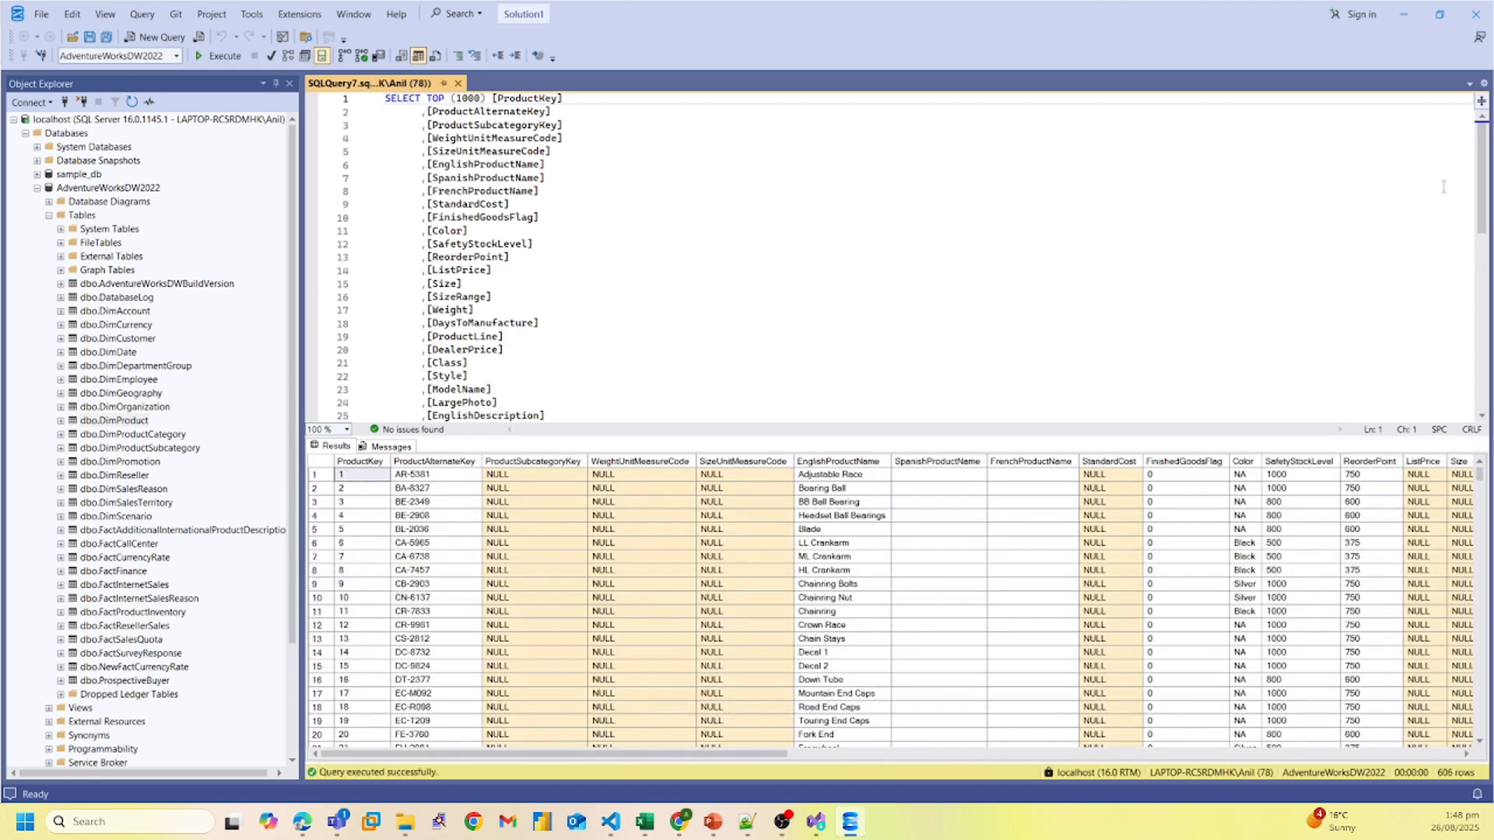
left_click_drag(1486, 189, 1486, 294)
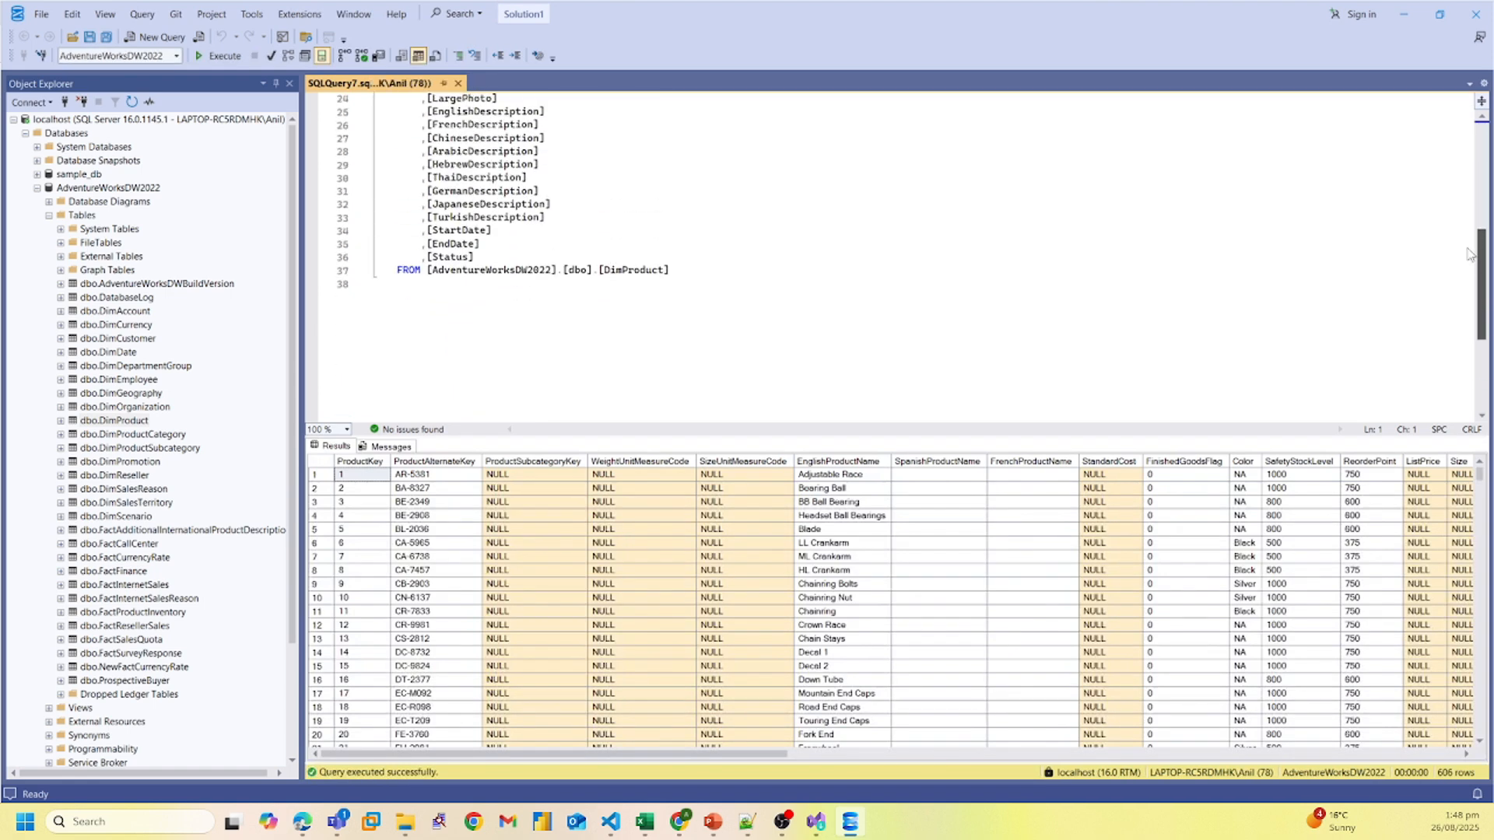
mouse_move(1480, 476)
left_mouse_down()
mouse_move(1480, 560)
mouse_move(1480, 474)
left_mouse_up()
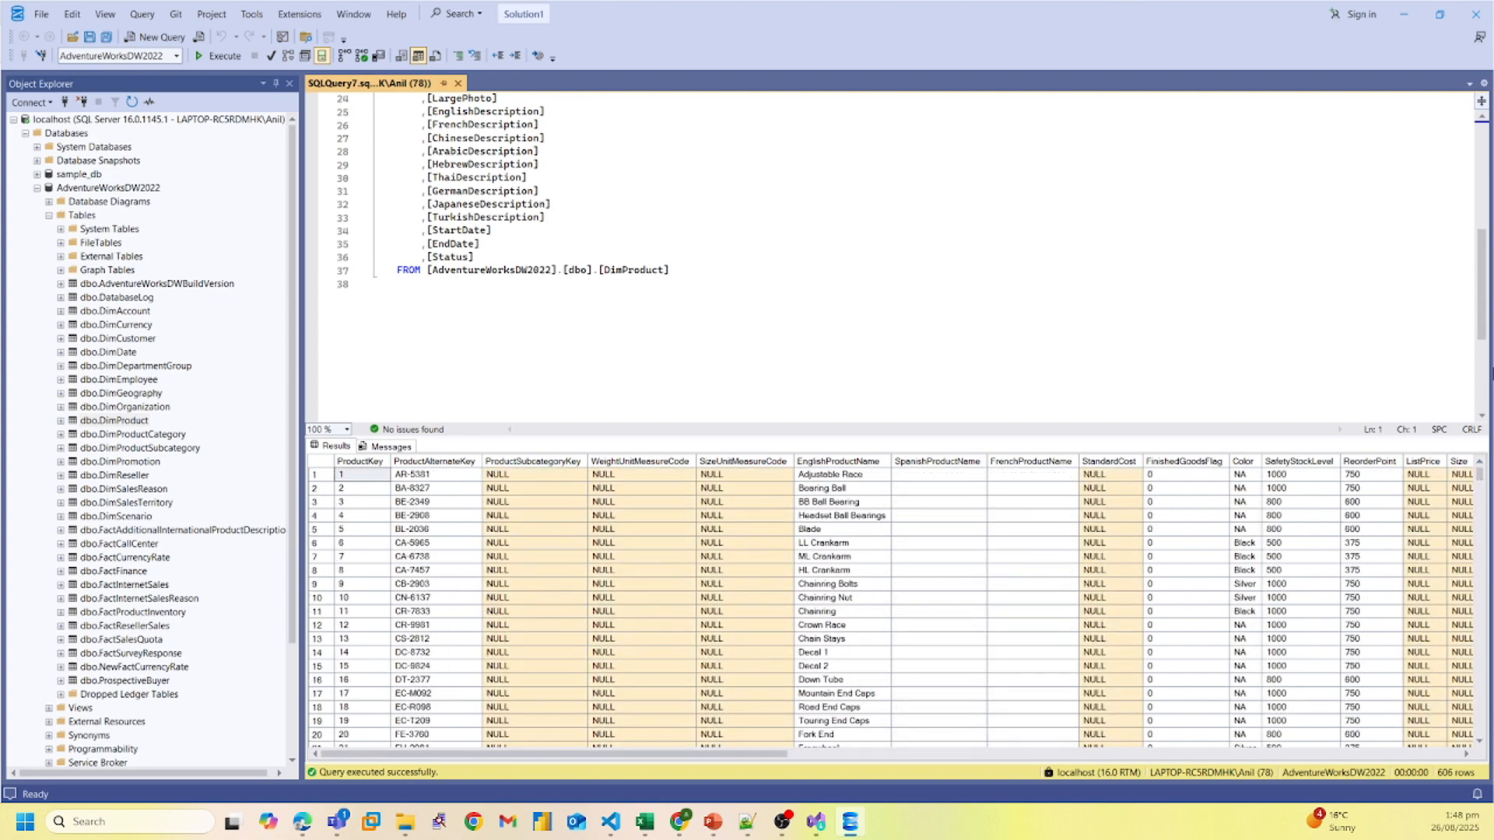
left_click_drag(1481, 311, 1457, 126)
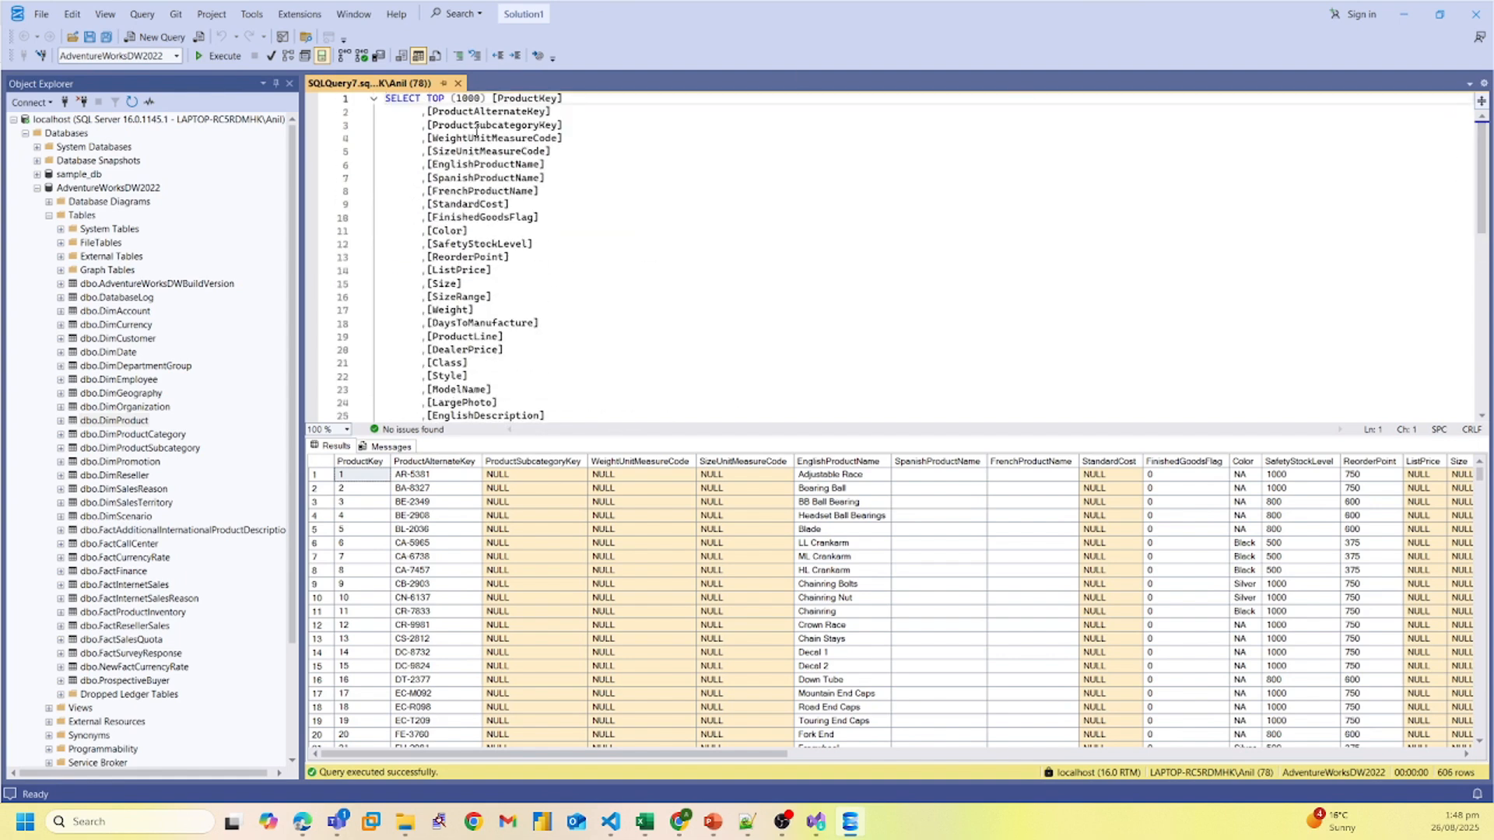
Write the statement SELECT TOP 10 * FROM [dbo].[FactCurrencyRate]; in a new query, inserting the table name from Object Explorer.
left_click(158, 44)
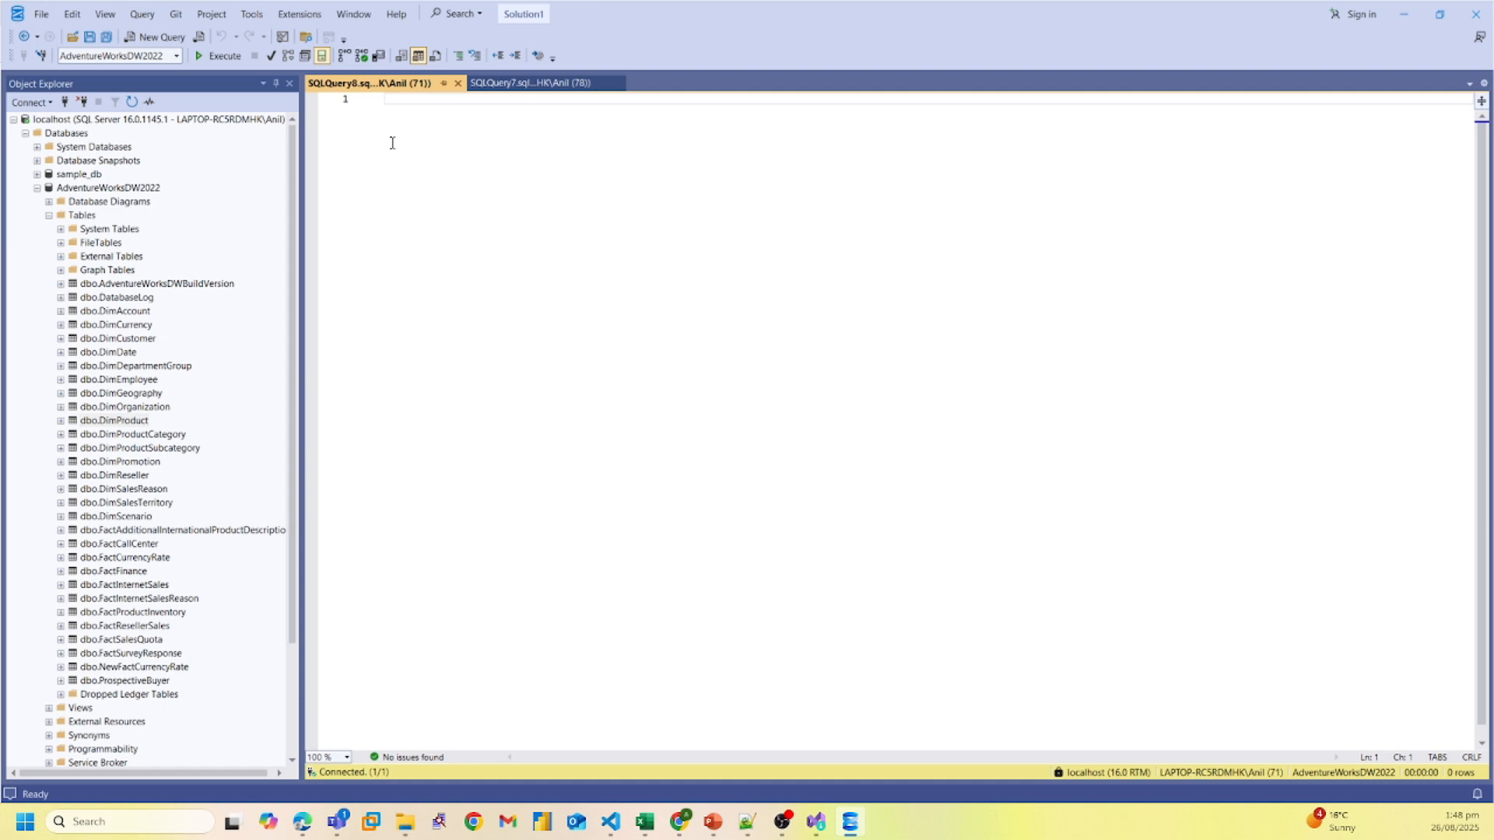
type("SELECT TOP ")
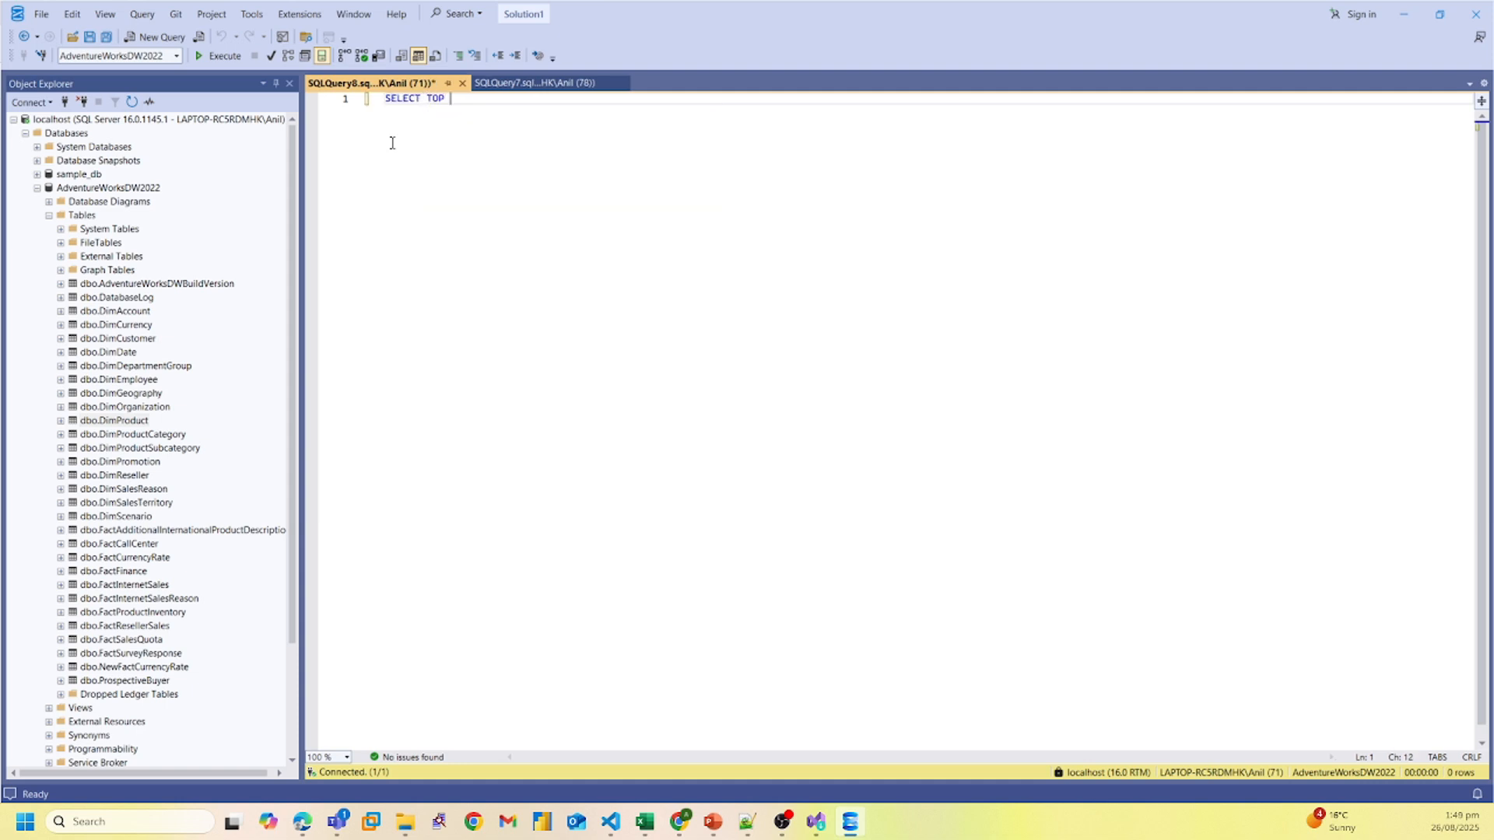
type("10 * FROM")
key("Return")
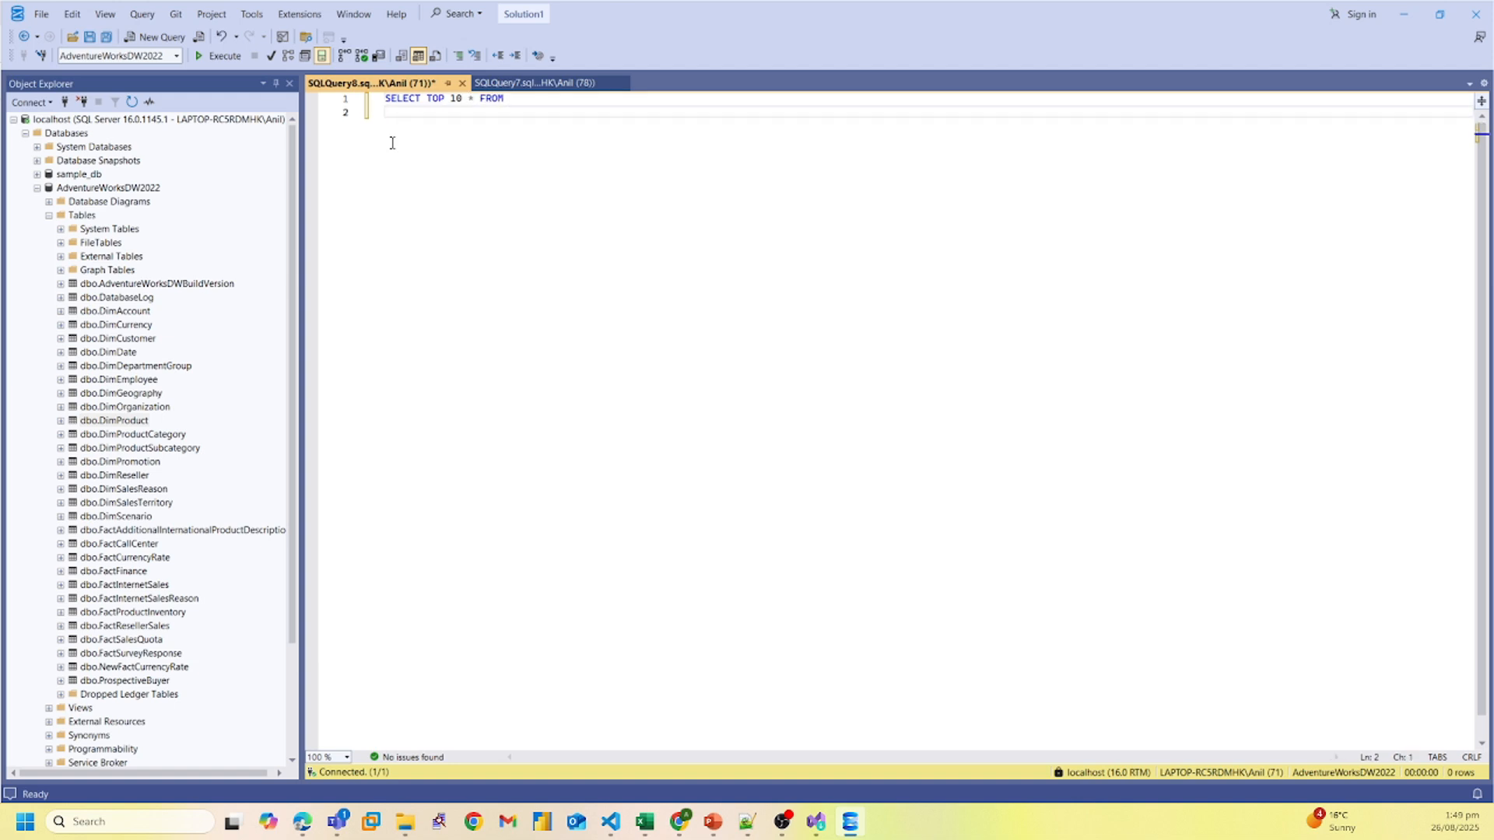
left_click(125, 557)
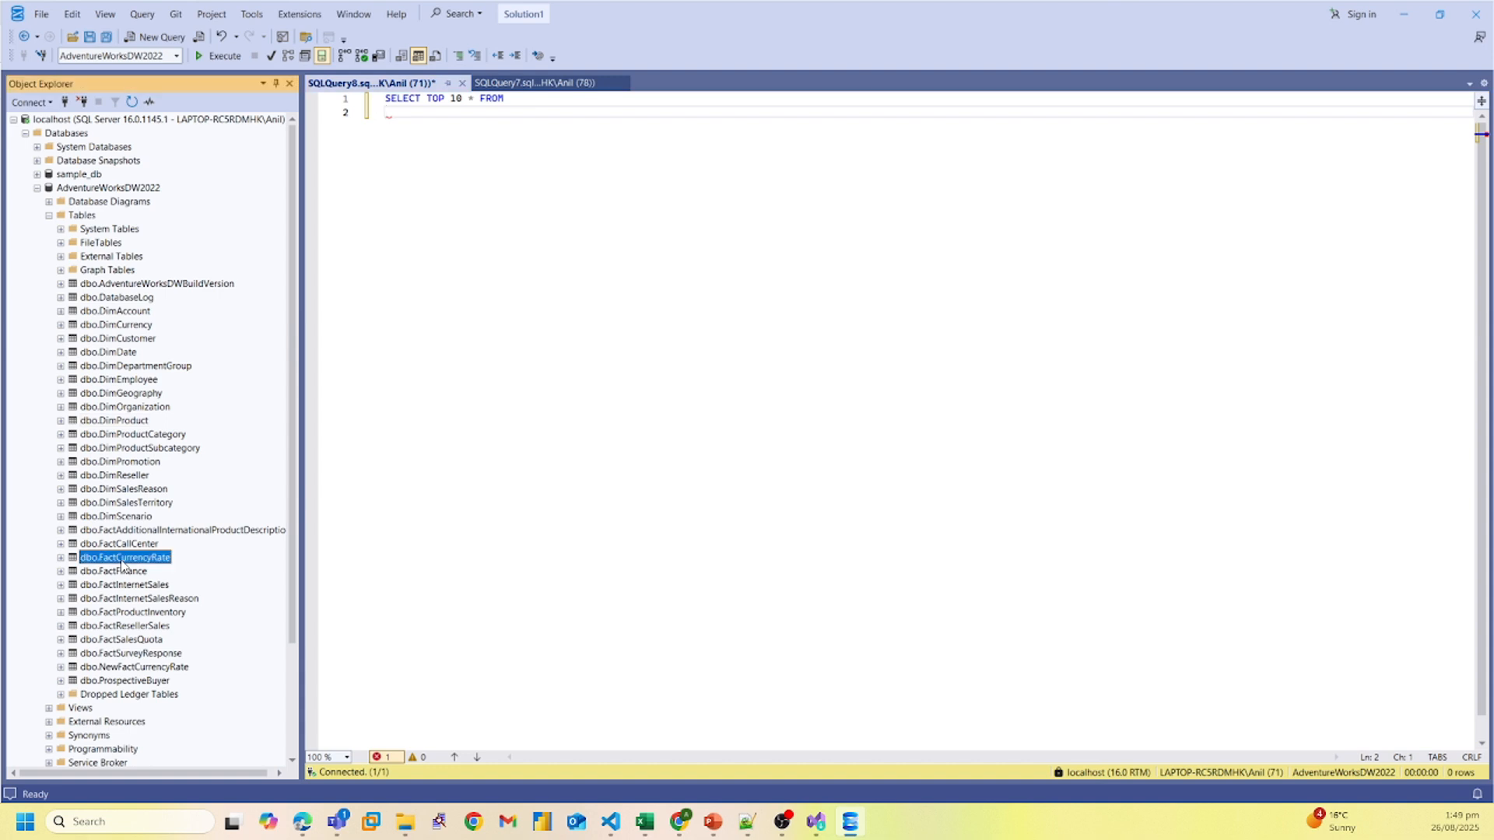
left_click_drag(121, 564, 416, 118)
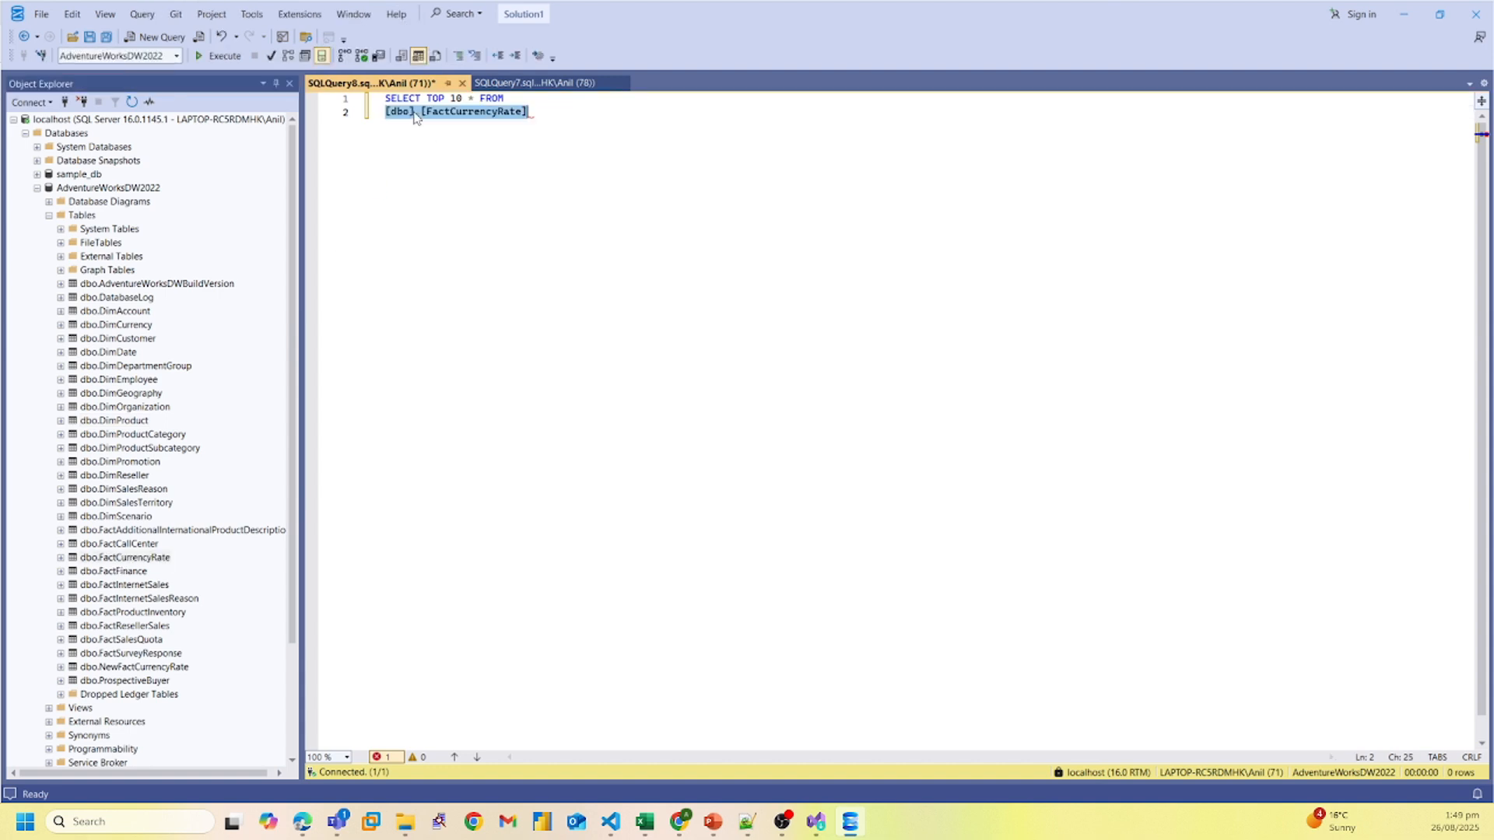
left_click(540, 111)
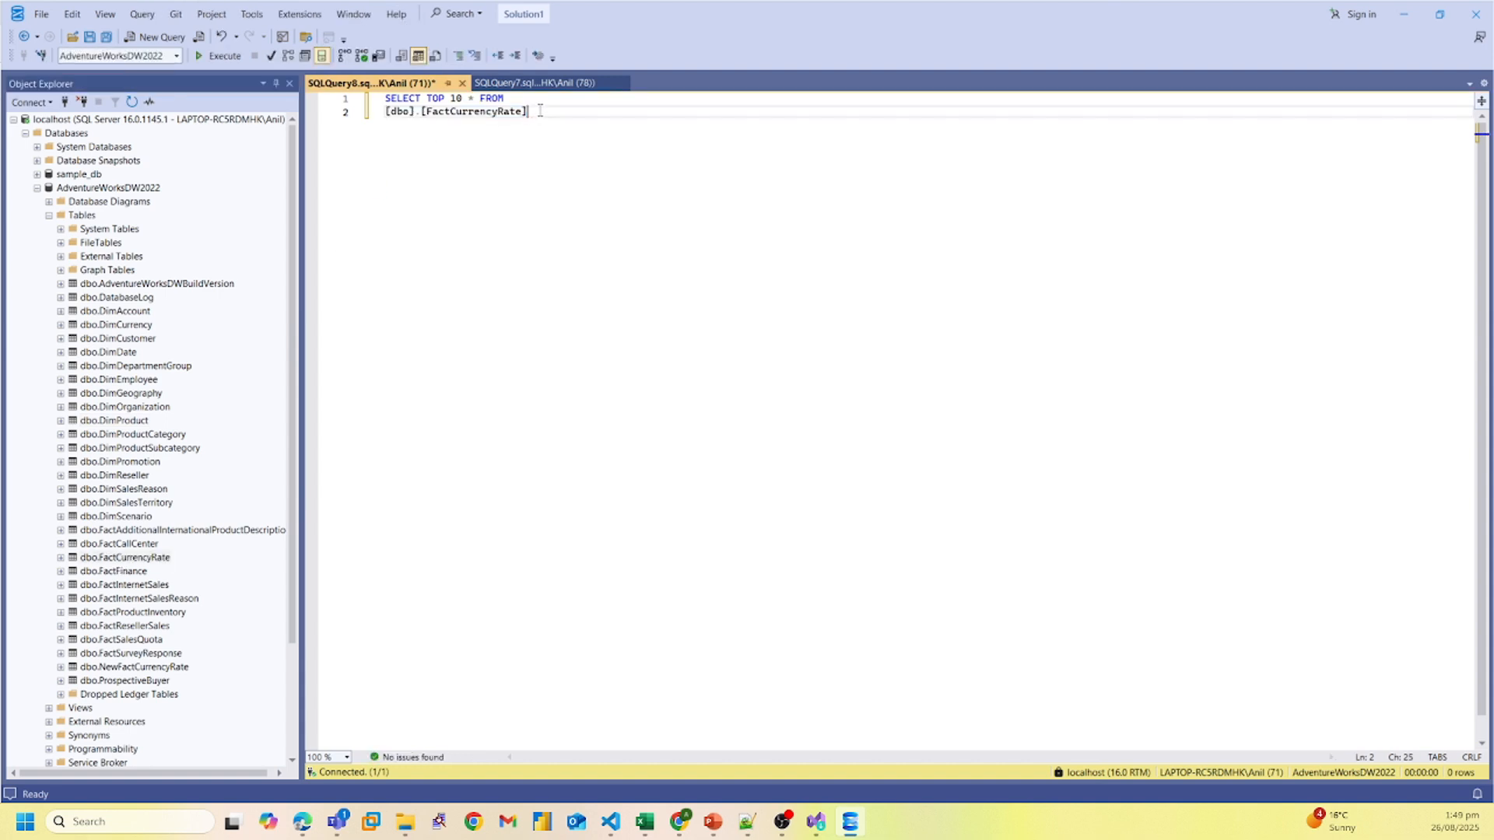
Execute the FactCurrencyRate query and collapse the AdventureWorksDW2022 database with its Tables folder.
left_click(218, 55)
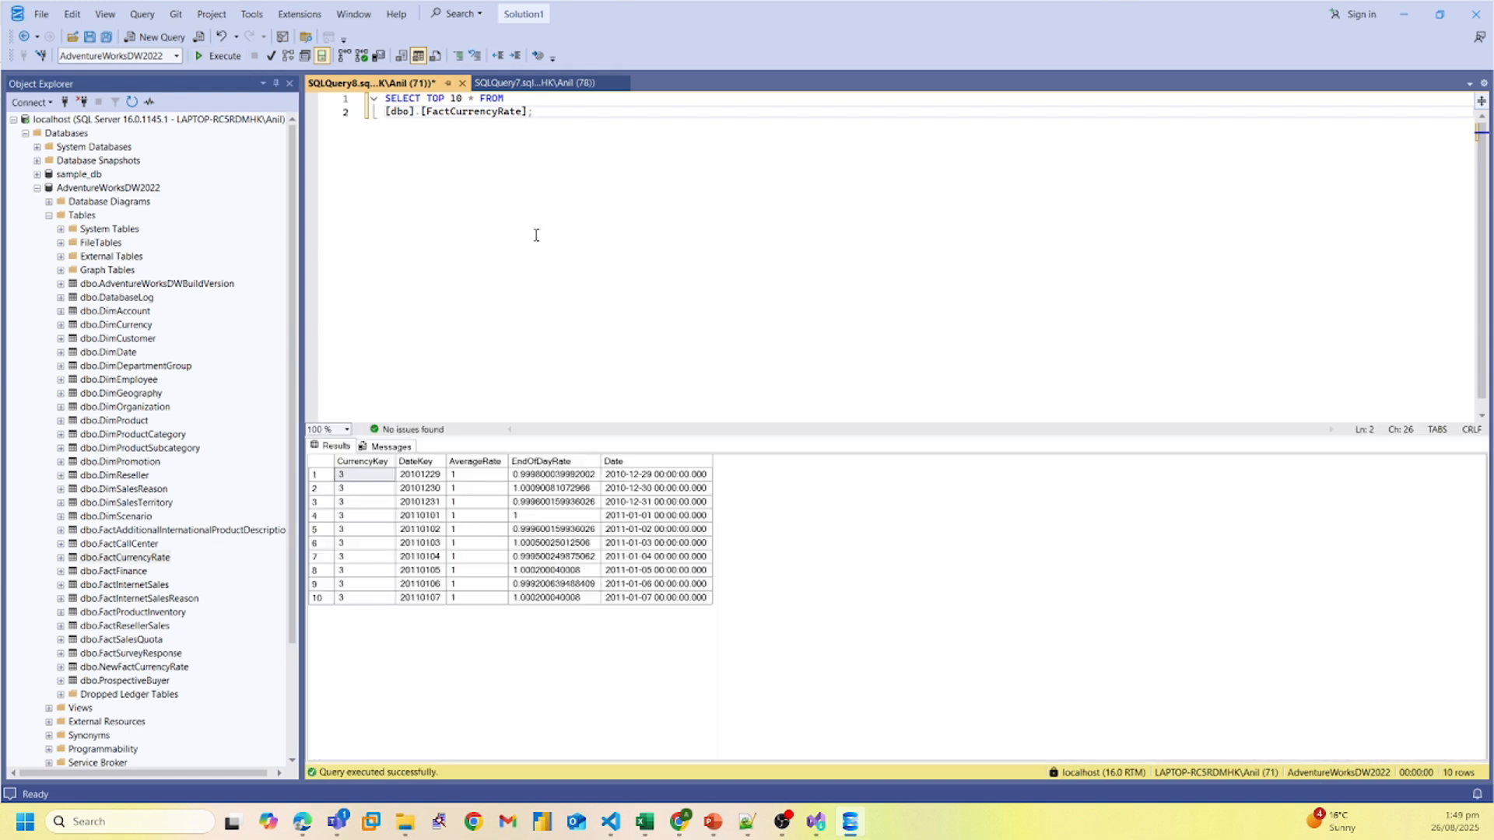
left_click(49, 216)
left_click(37, 189)
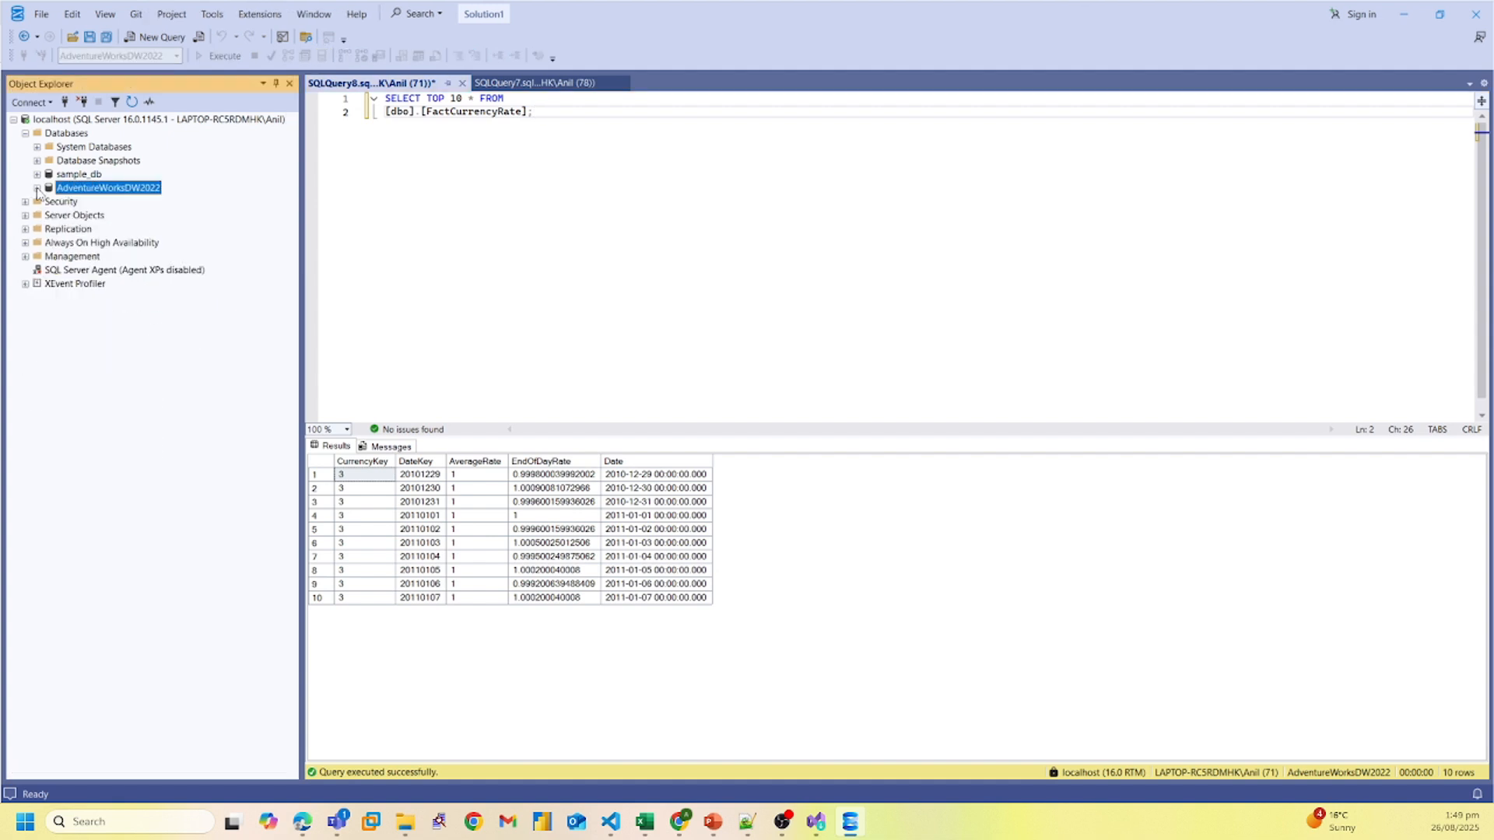